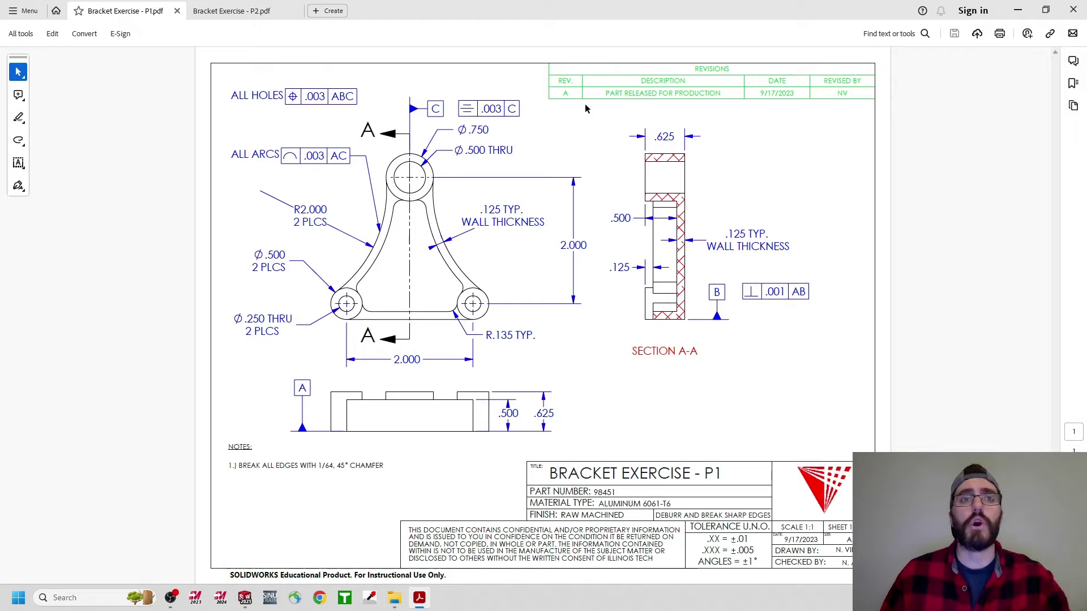
Review the Bracket Exercise - P2 drawing PDF, and minimize the PDF viewer to return to SOLIDWORKS
click(256, 16)
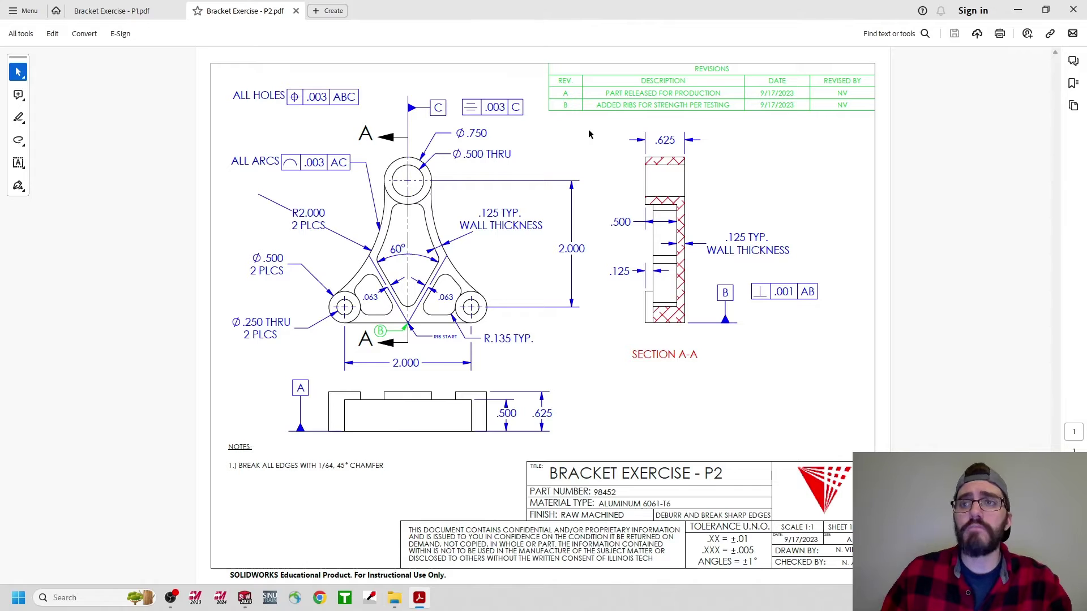
click(1018, 10)
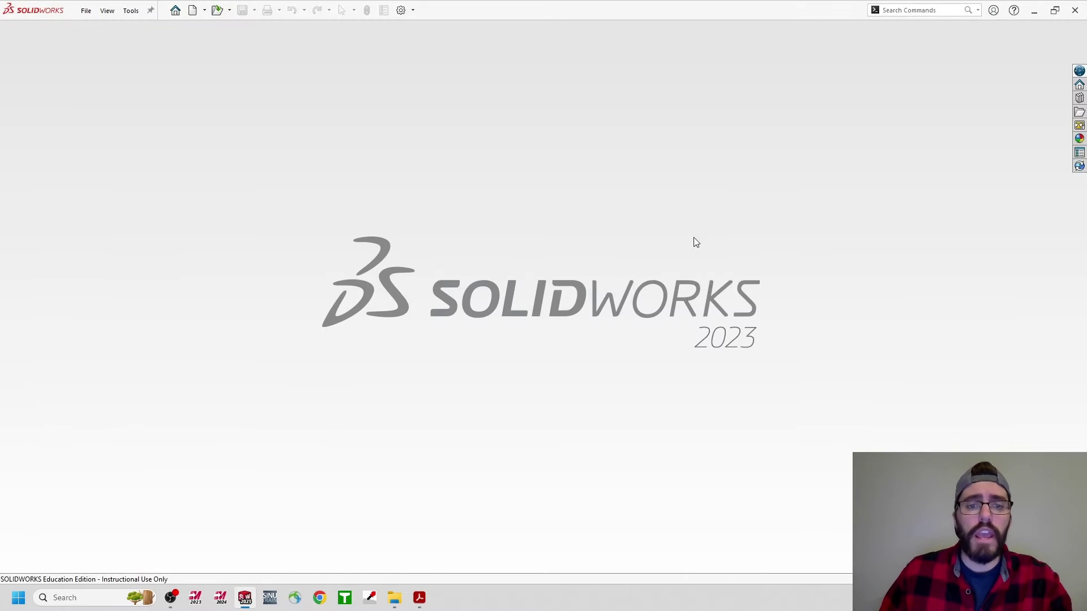
click(402, 594)
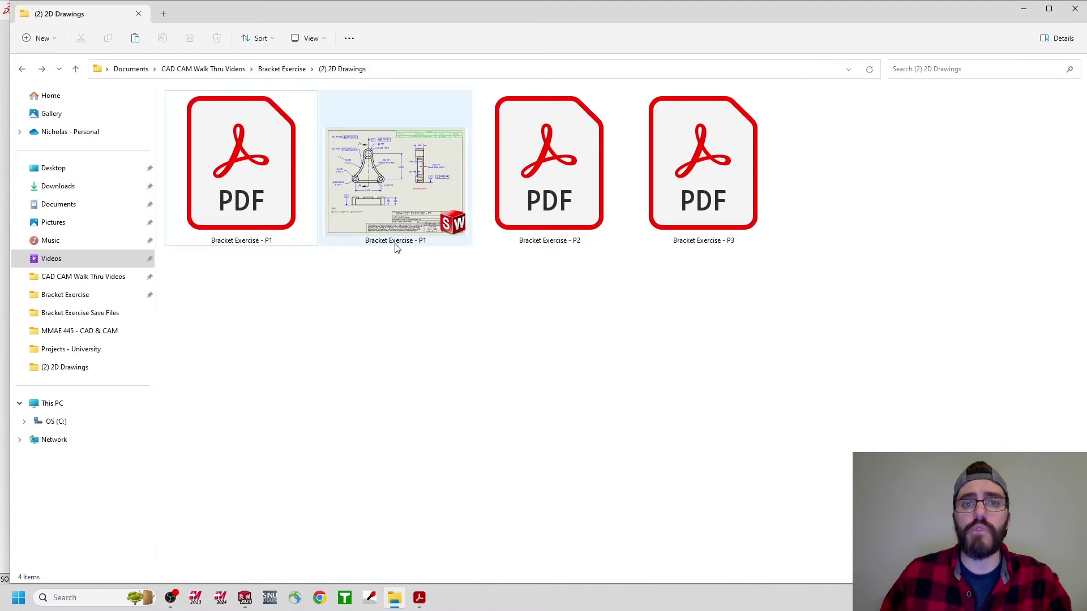
double_click(404, 198)
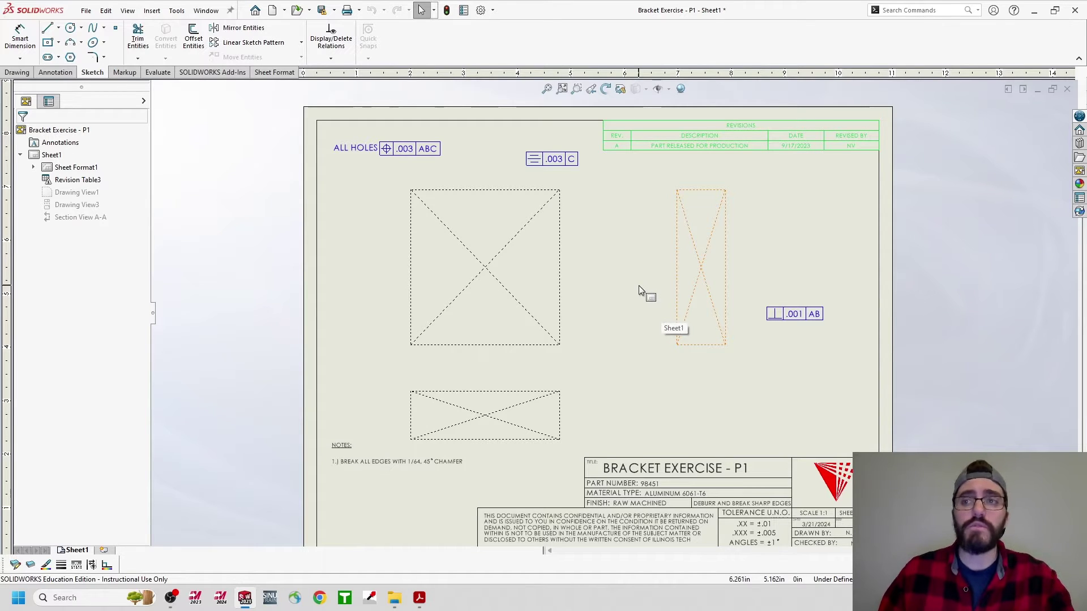
click(1067, 90)
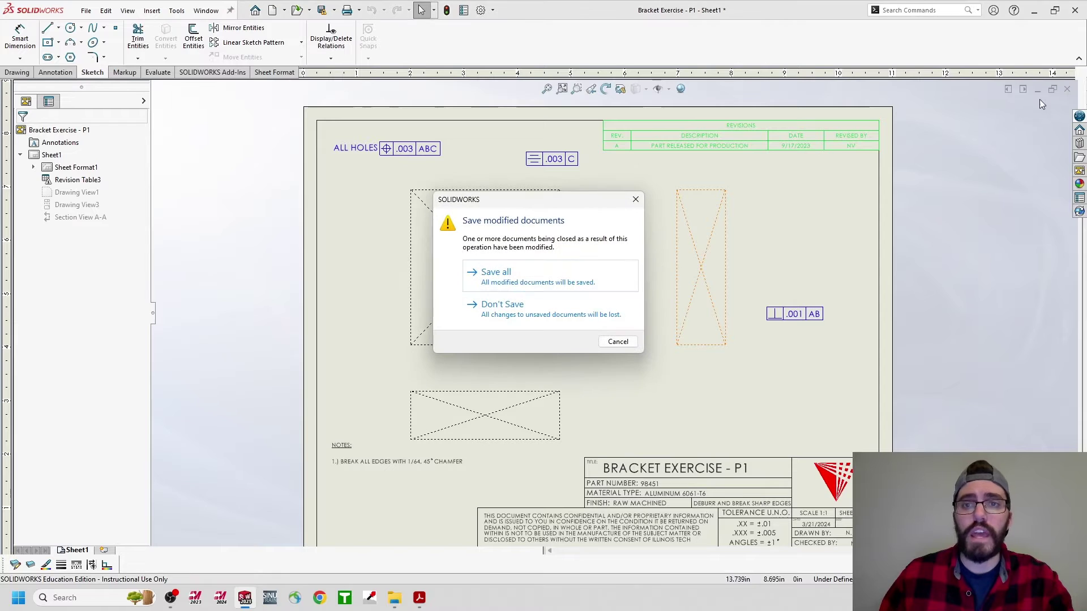
click(554, 314)
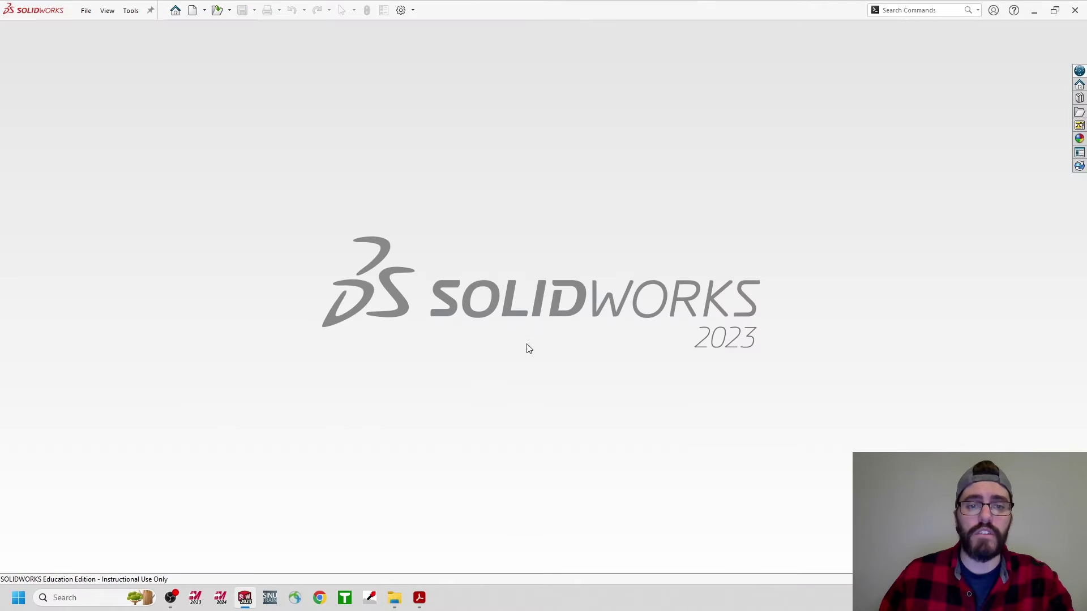
Open the Bracket Exercise - P1 SOLIDWORKS drawing, resolving its missing reference with the Bracket Exercise - P1 part from the (1) 3D Models folder
click(395, 598)
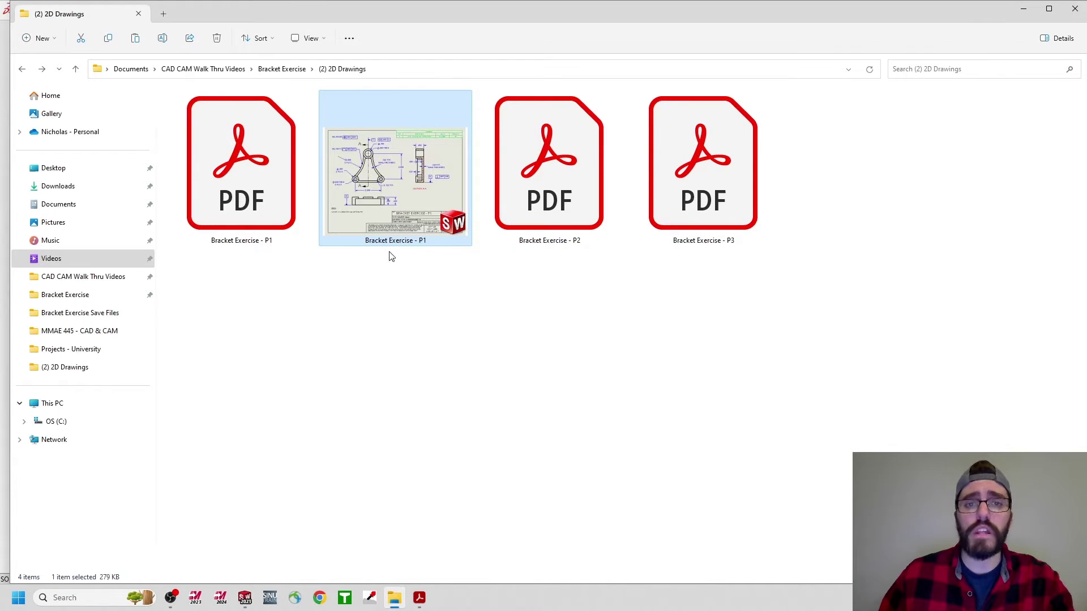
mouse_move(399, 204)
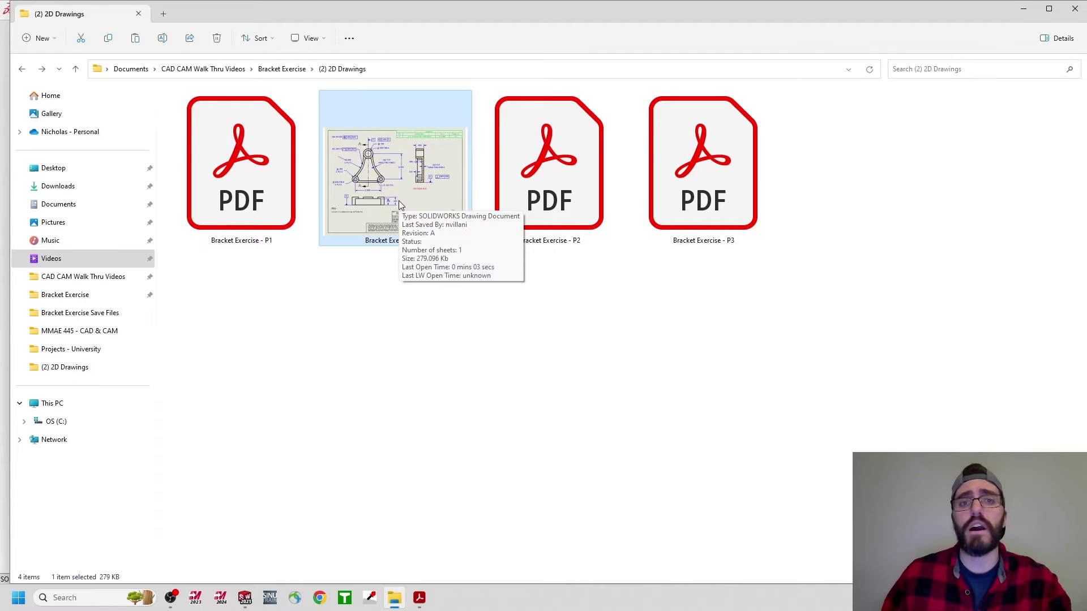
double_click(398, 201)
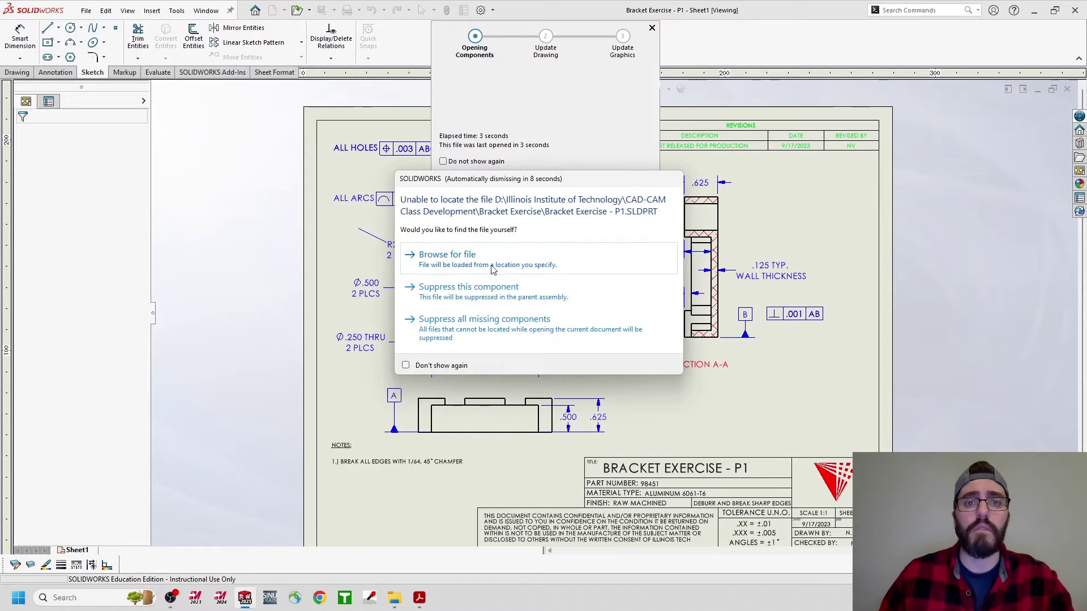
click(477, 261)
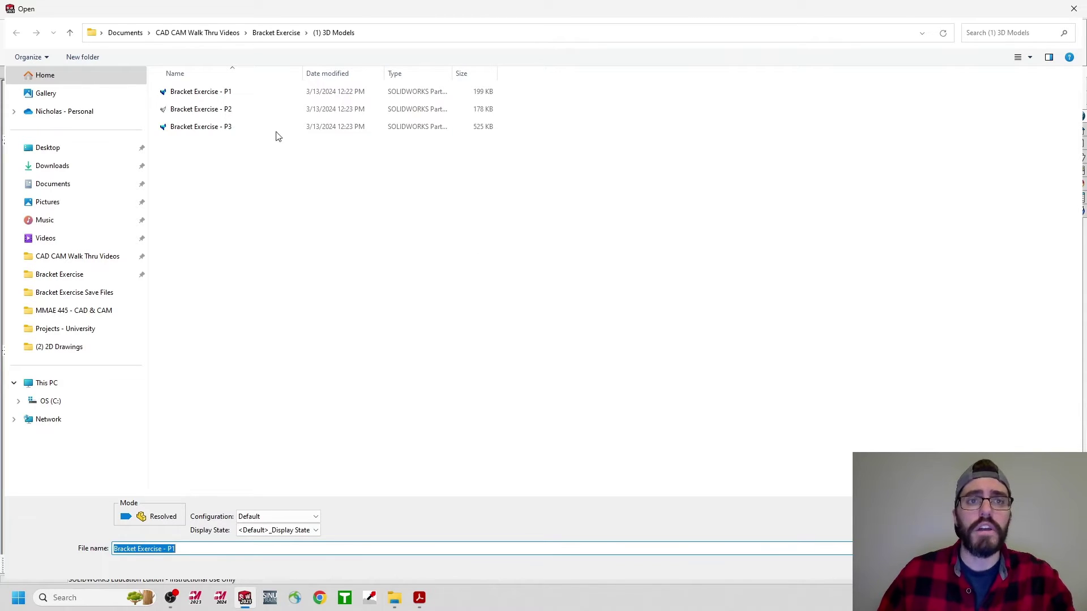
click(229, 95)
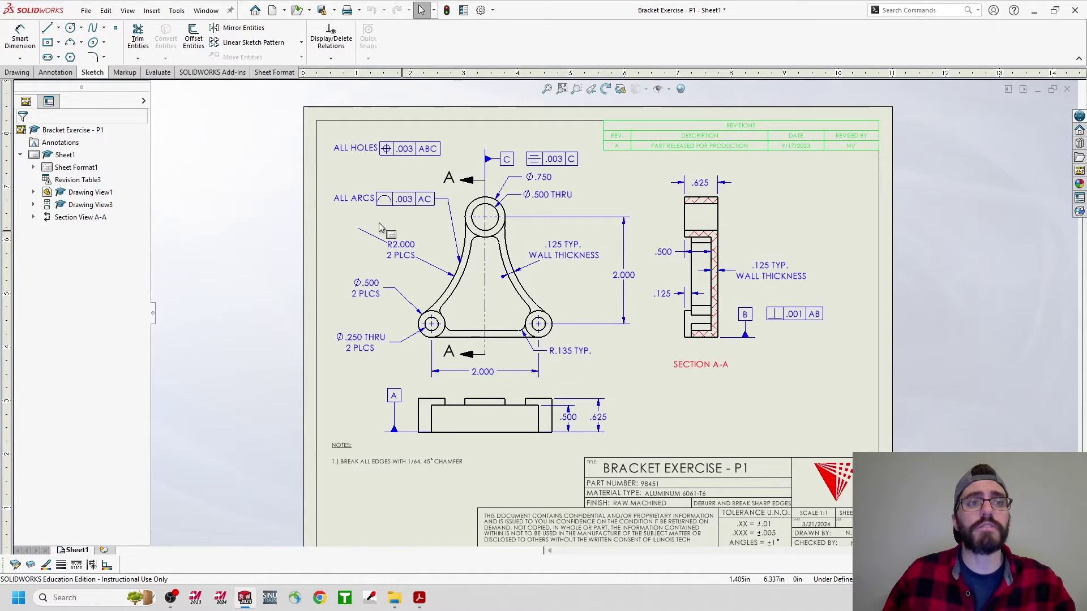
Start Replace Model on the drawing with Drawing View1 selected and the All Views option enabled
click(23, 76)
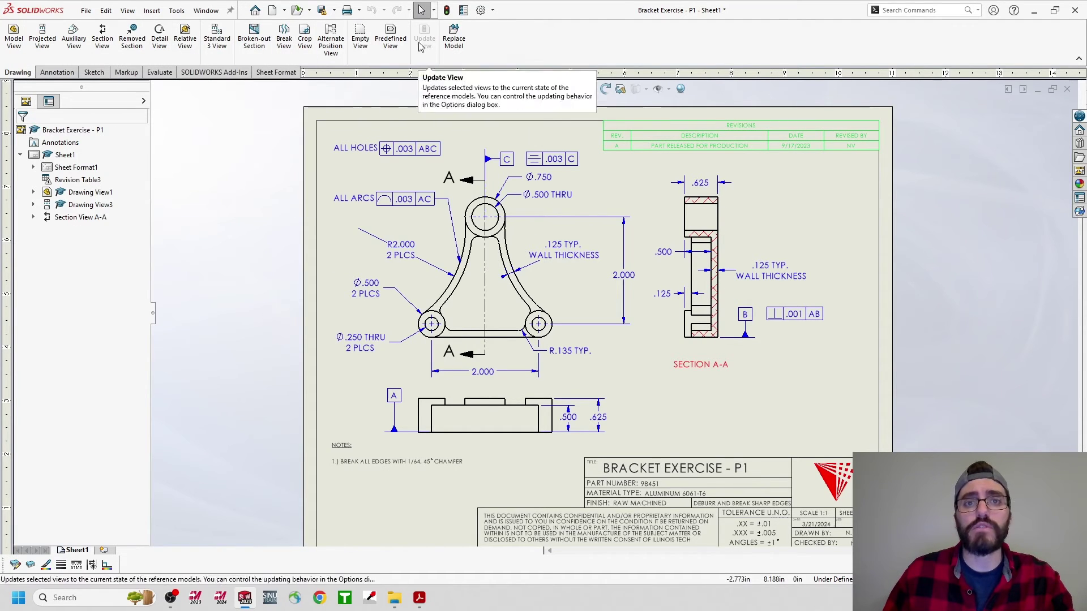
click(459, 39)
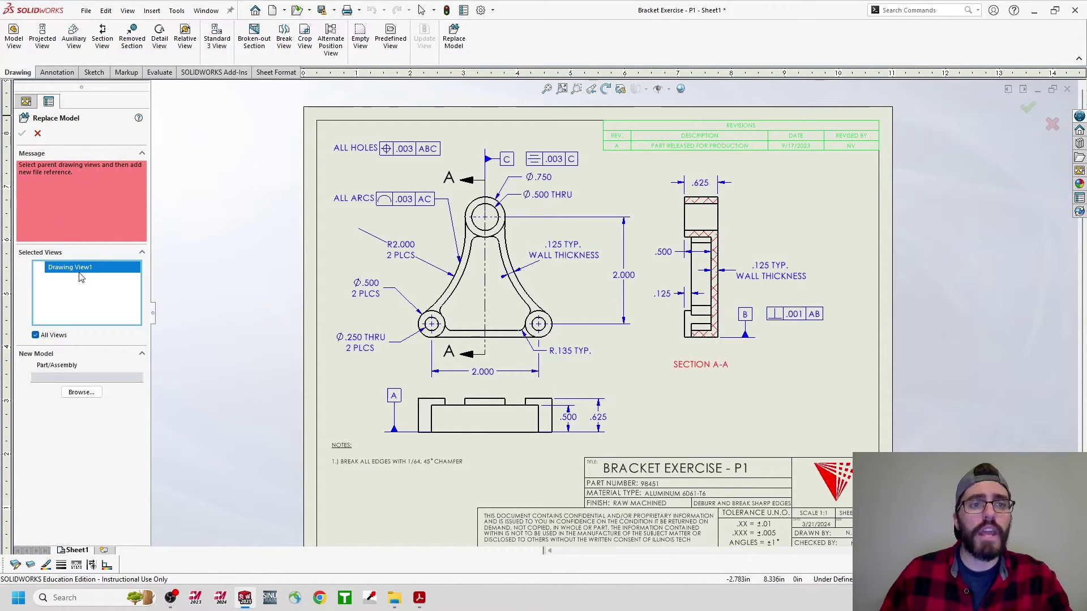
click(441, 252)
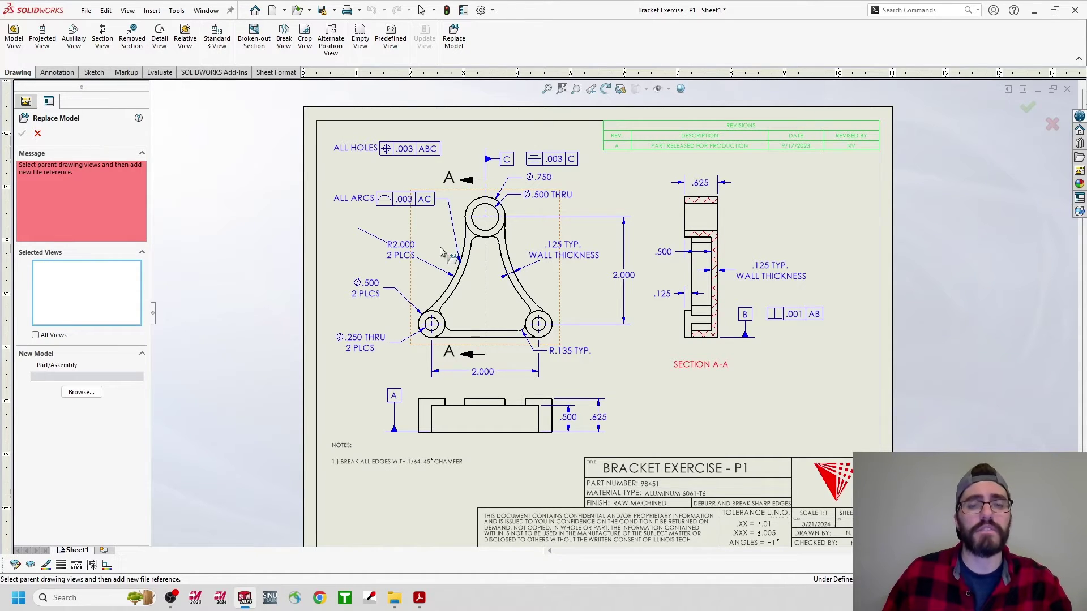
click(441, 252)
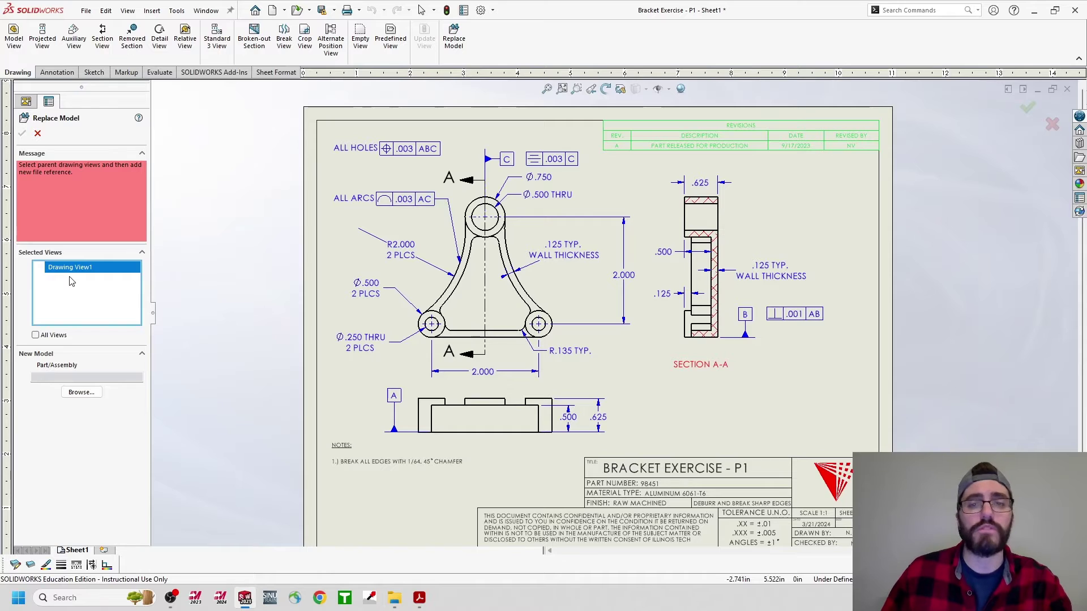
click(35, 337)
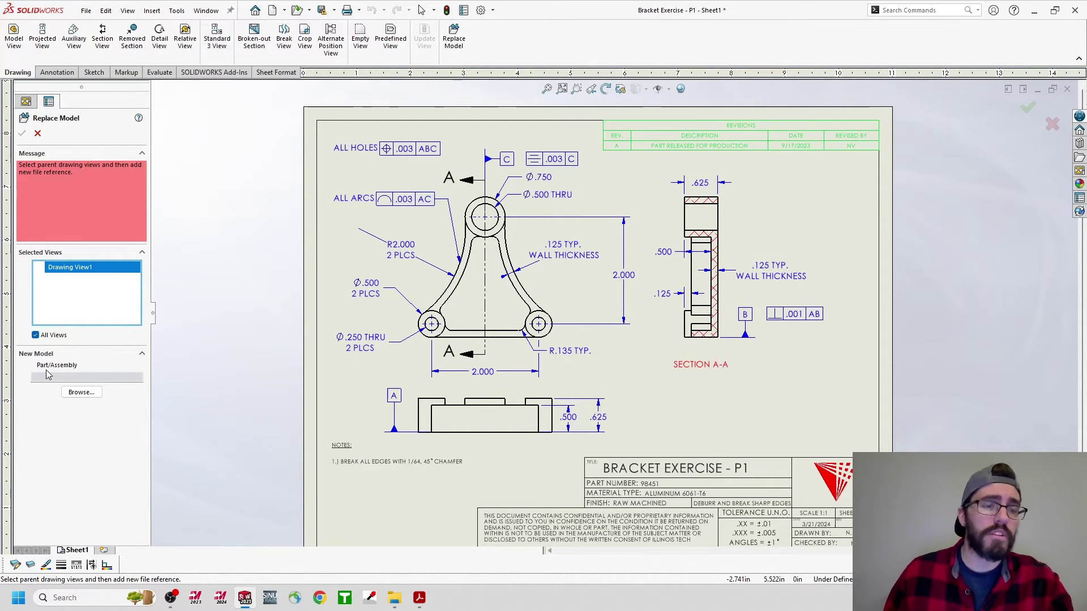
Choose Bracket Exercise - P2 from the (1) 3D Models folder as the new model and apply the replacement
click(81, 393)
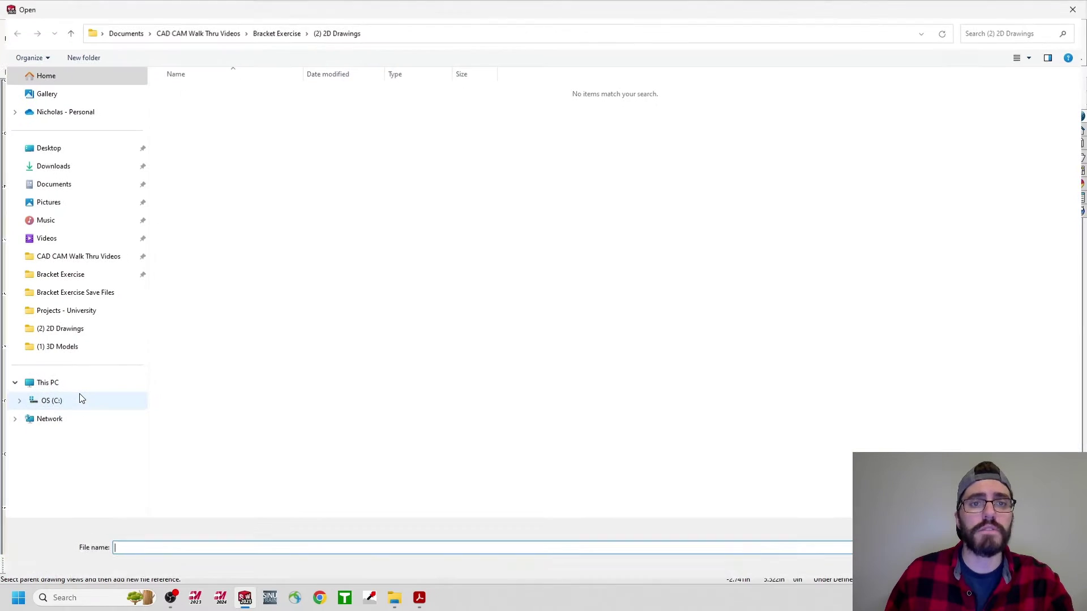
click(300, 36)
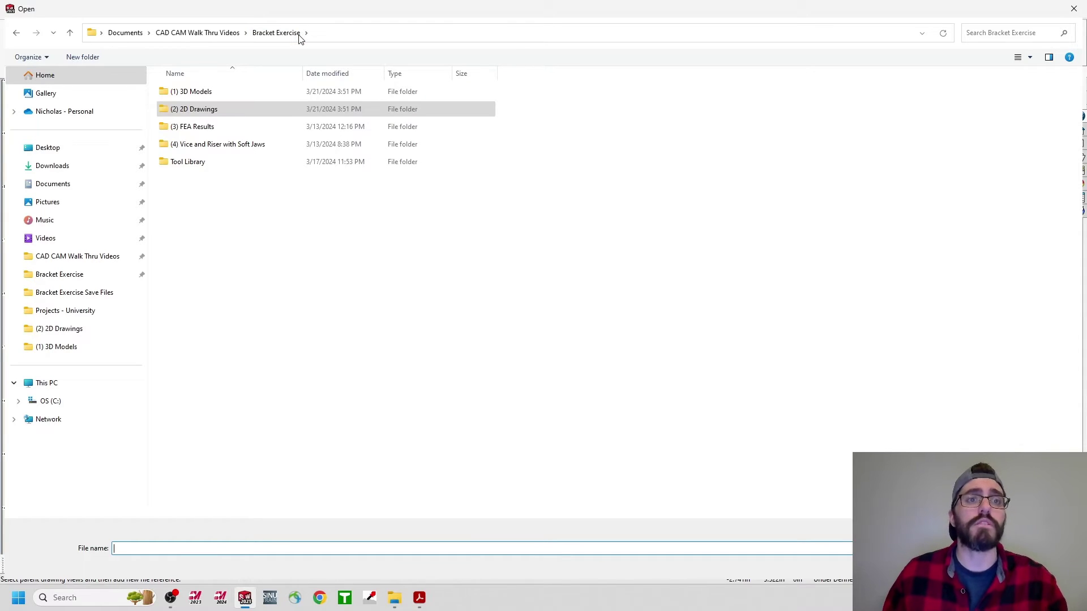
click(207, 95)
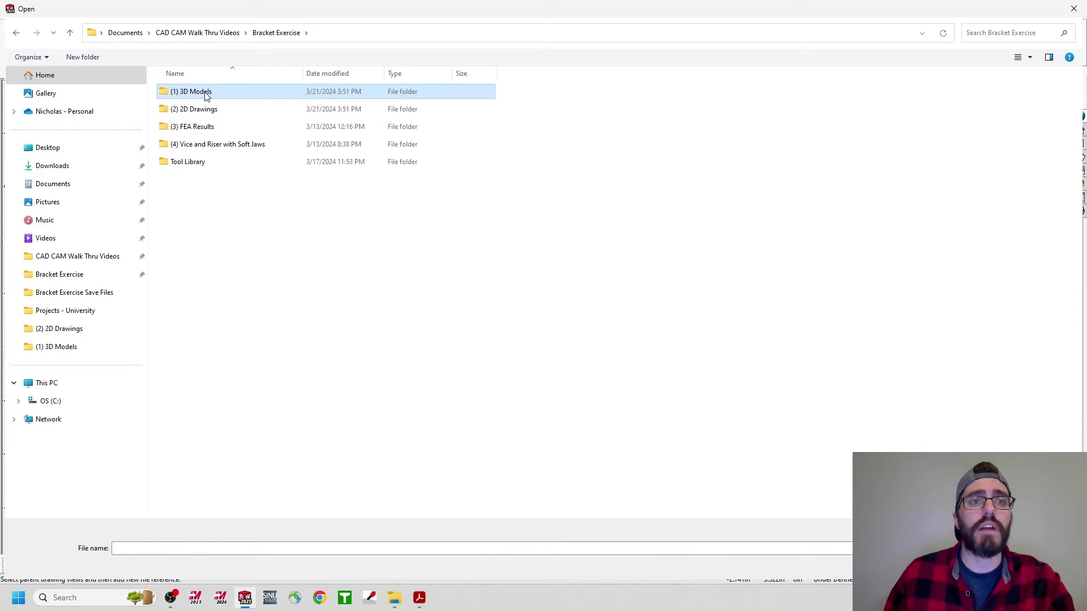
double_click(206, 95)
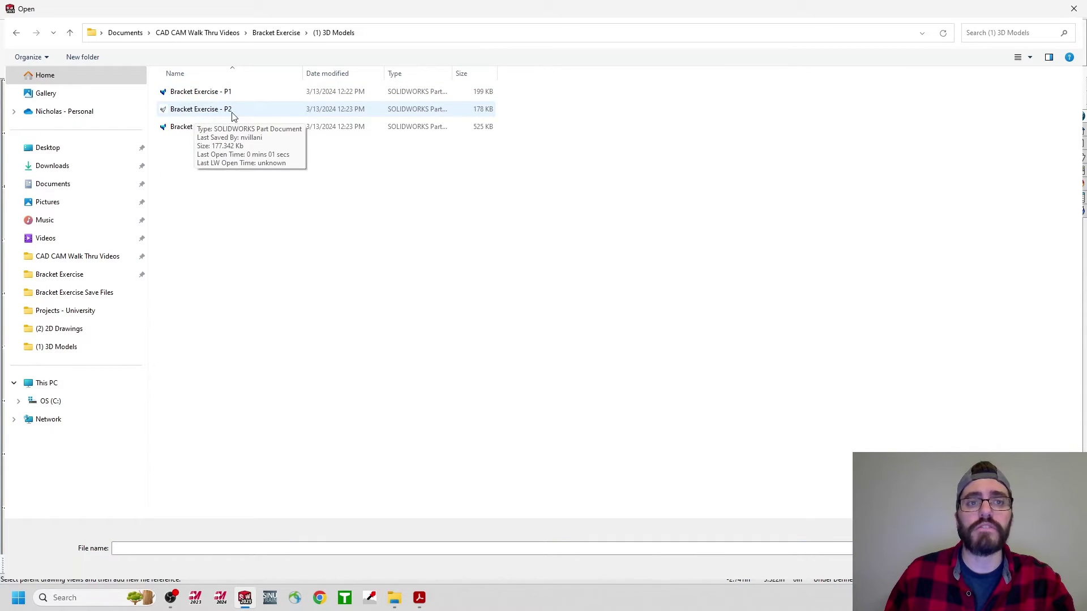
click(219, 111)
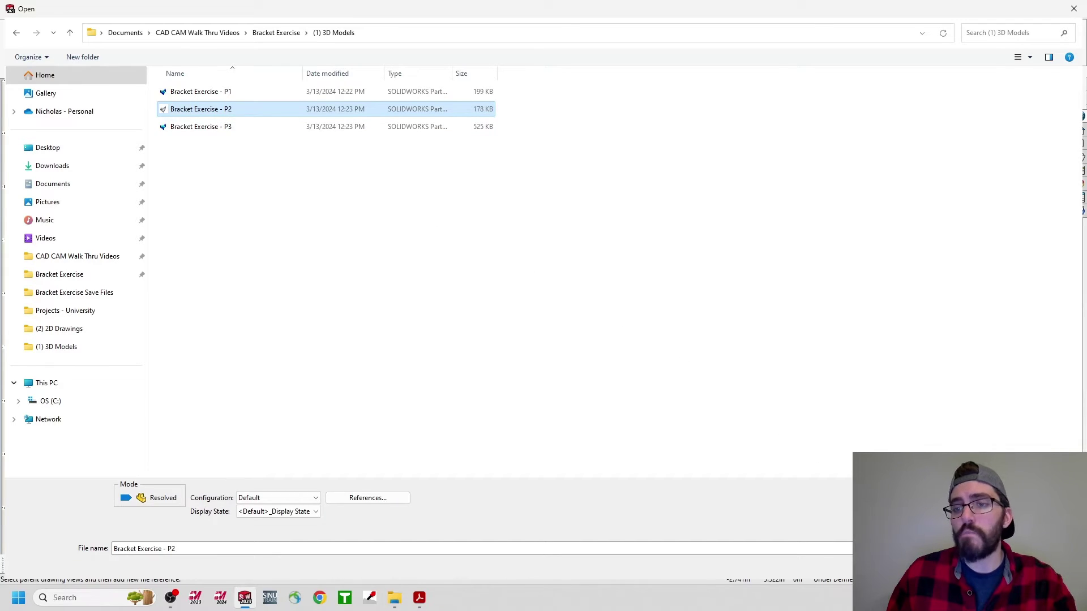
click(973, 566)
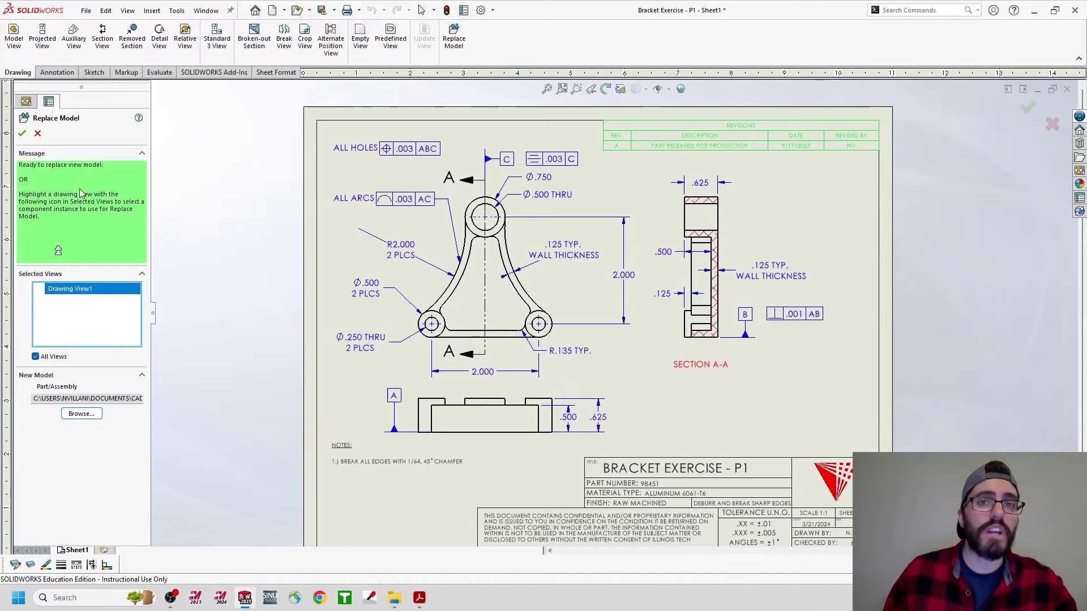
click(22, 133)
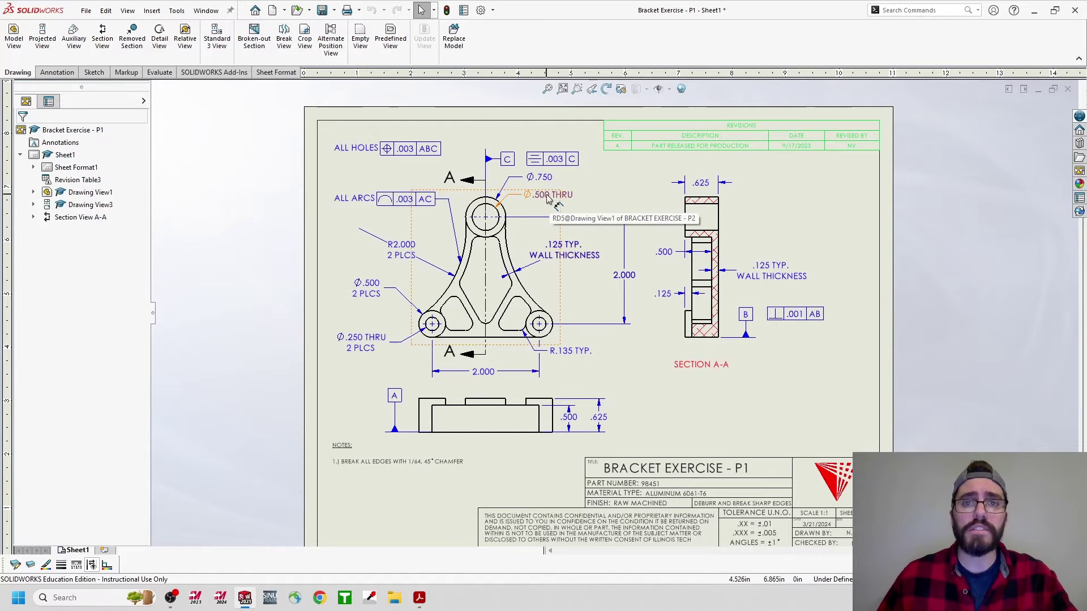
Delete the Ø.500 THRU dimension of the upper hole in the front view and undo the deletion
click(547, 197)
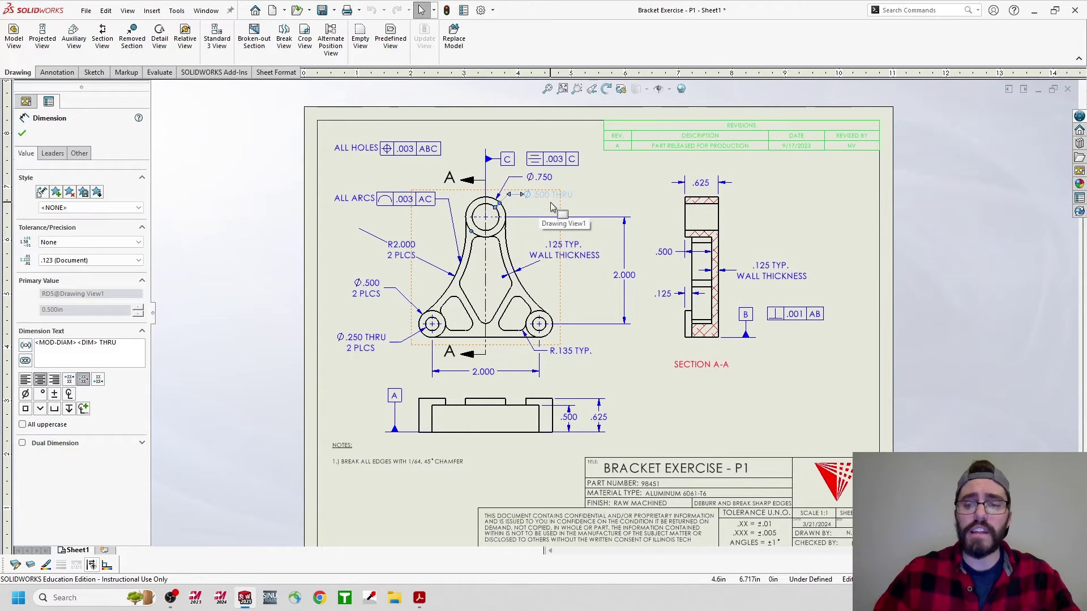
key(Delete)
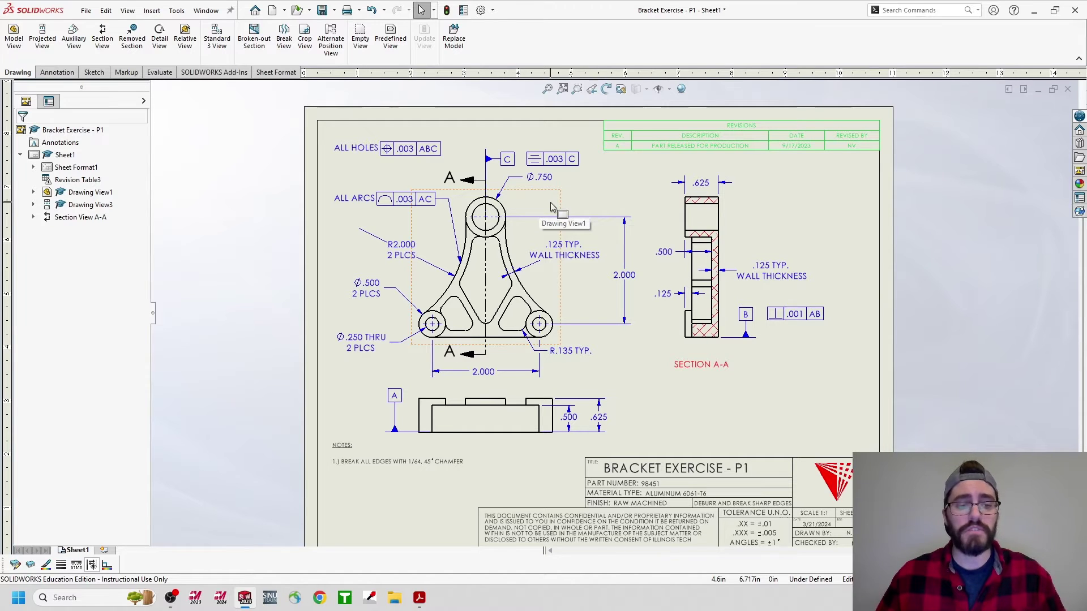
key(ctrl+z)
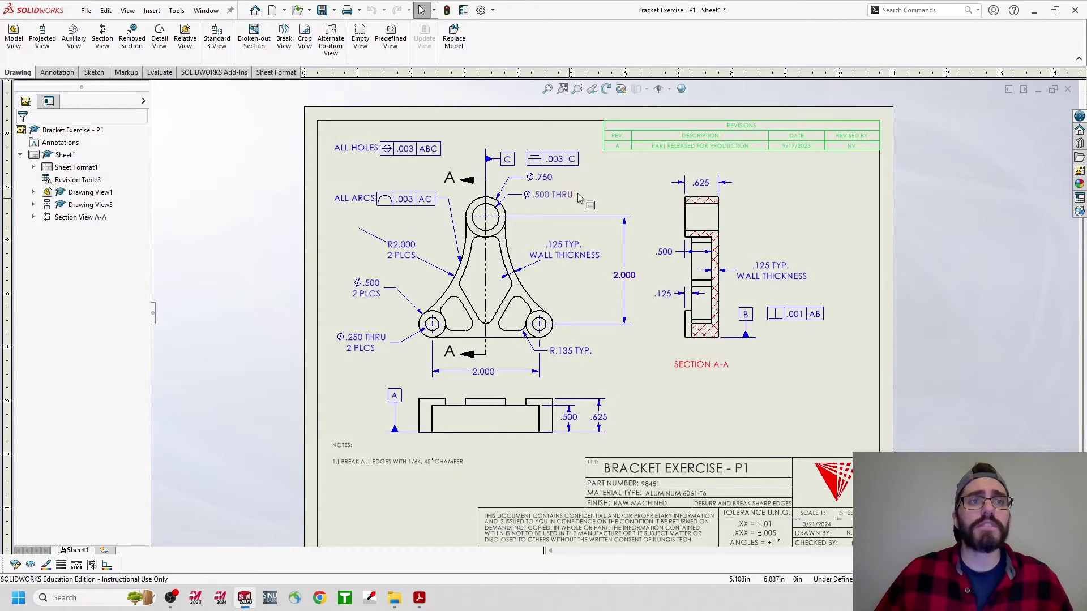
Save the drawing under the new name Bracket Exercise - P2 in the (2) 2D Drawings folder
click(87, 11)
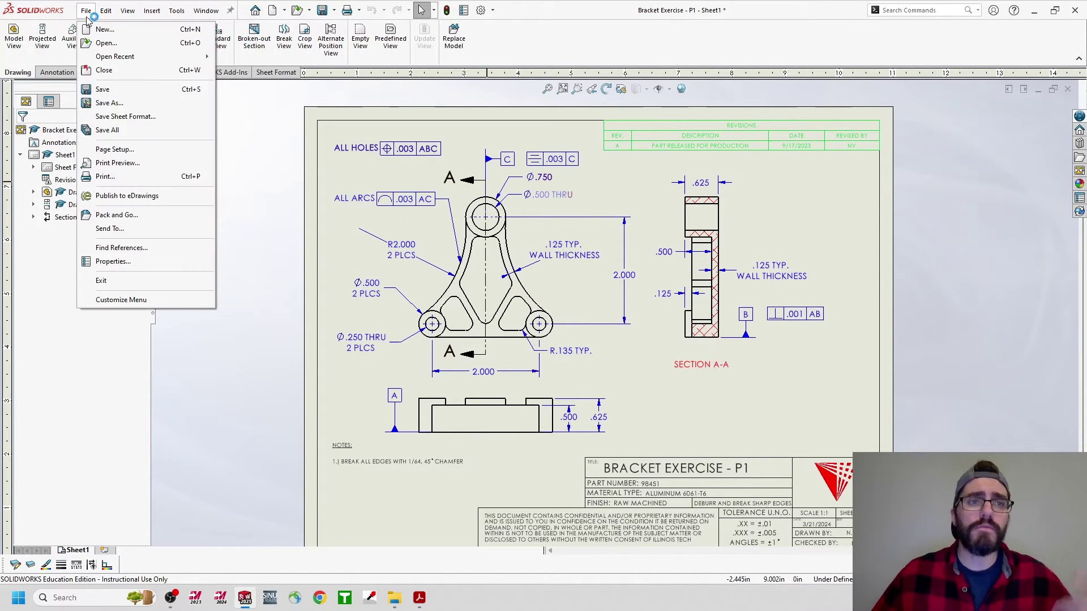
click(116, 105)
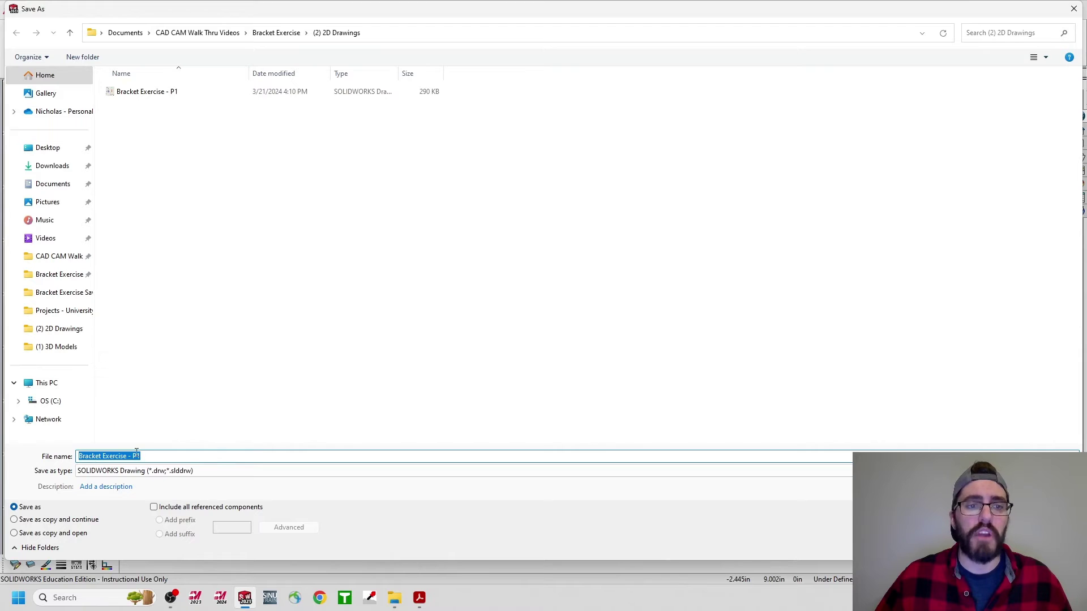
click(158, 457)
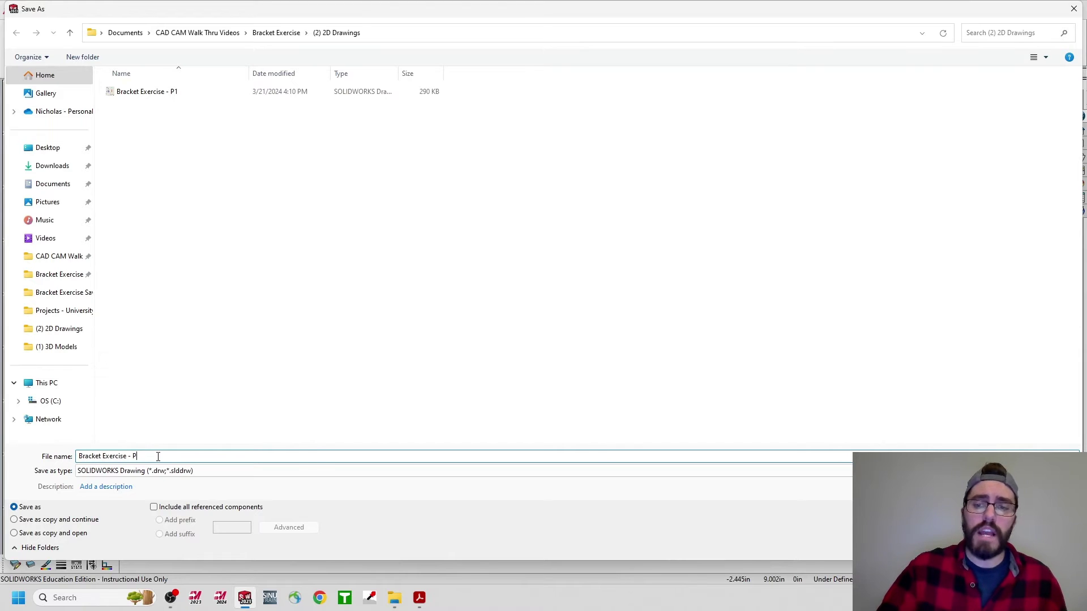
text(2)
key(Return)
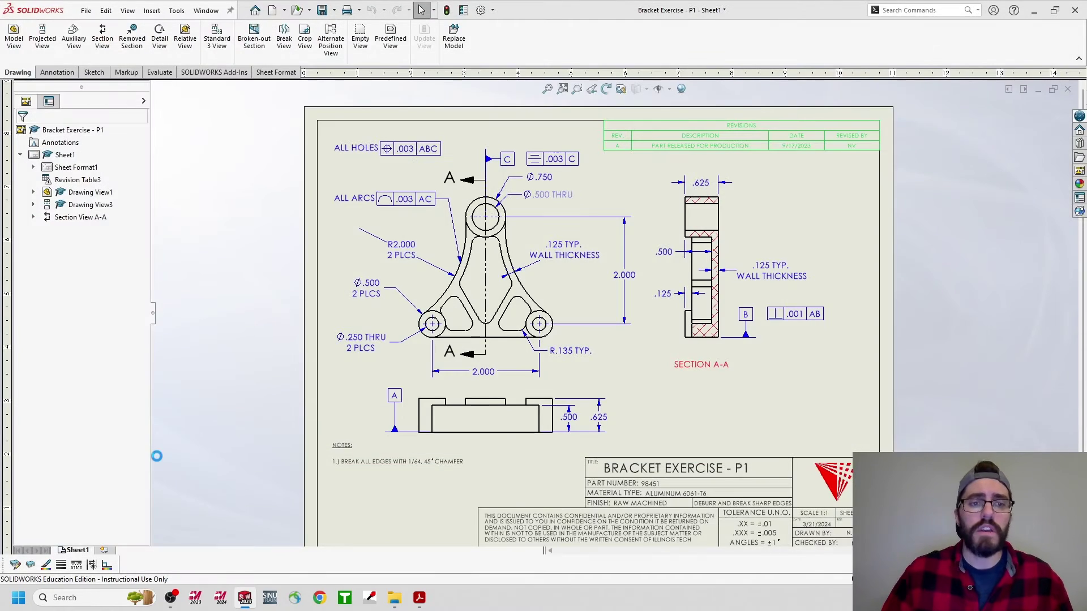
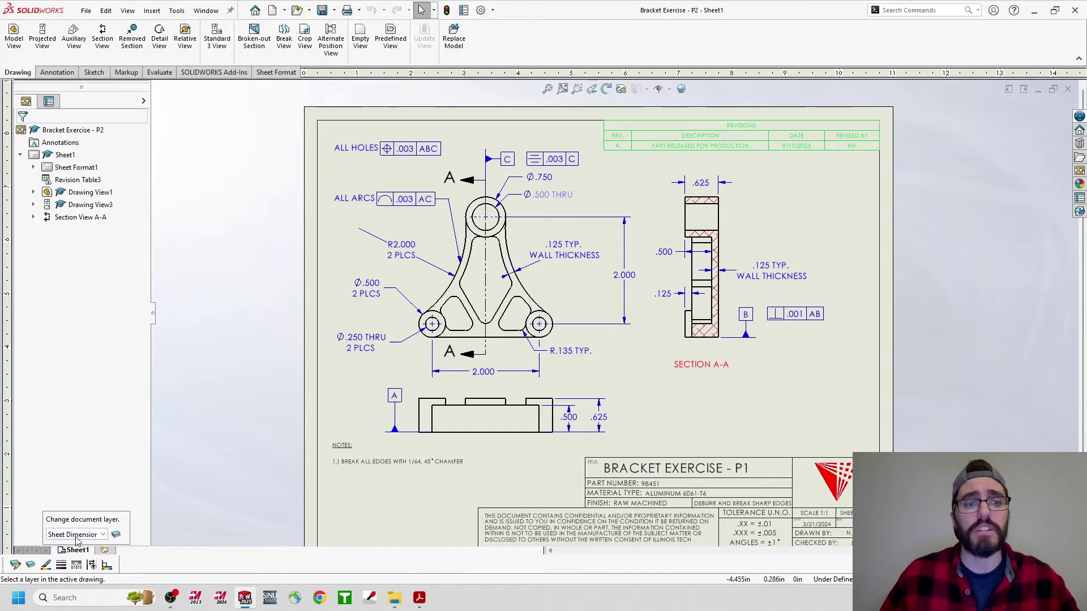
Set the document layer to Revision Table and add a new revision row to the revisions table
click(77, 537)
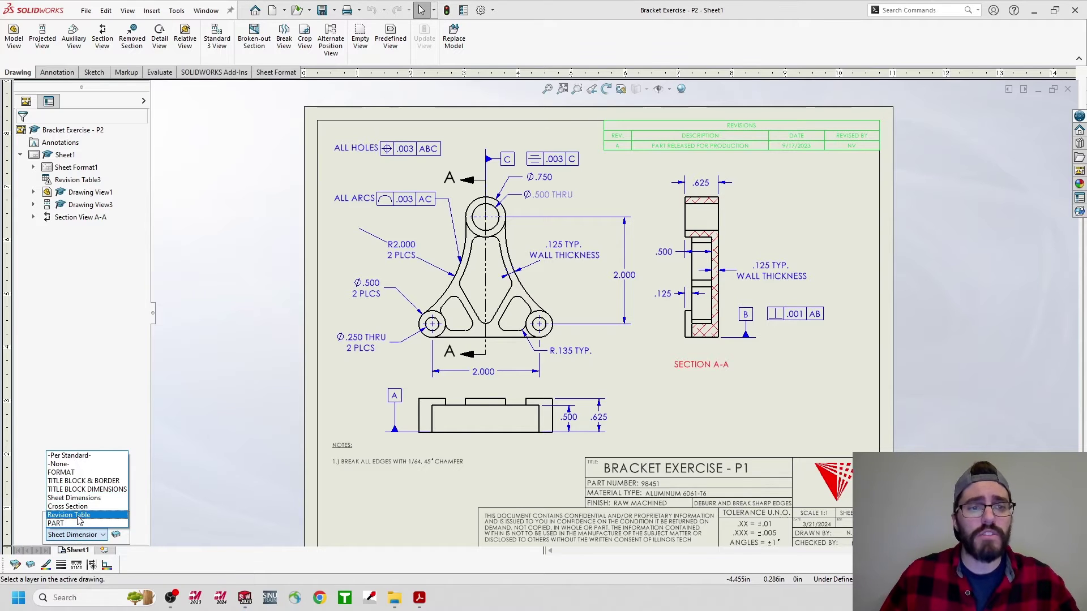
click(86, 515)
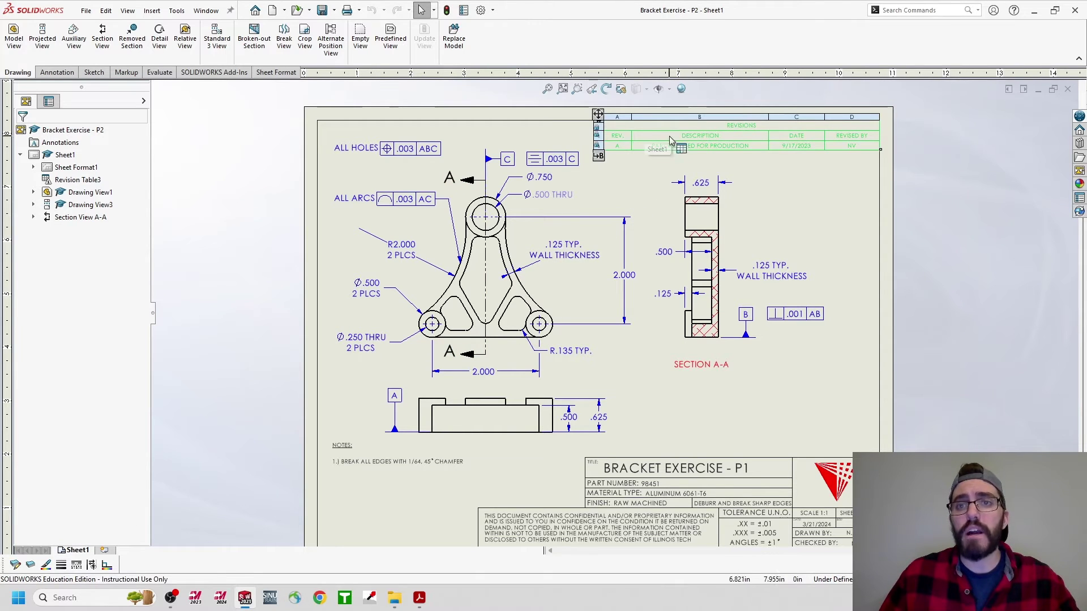
click(601, 156)
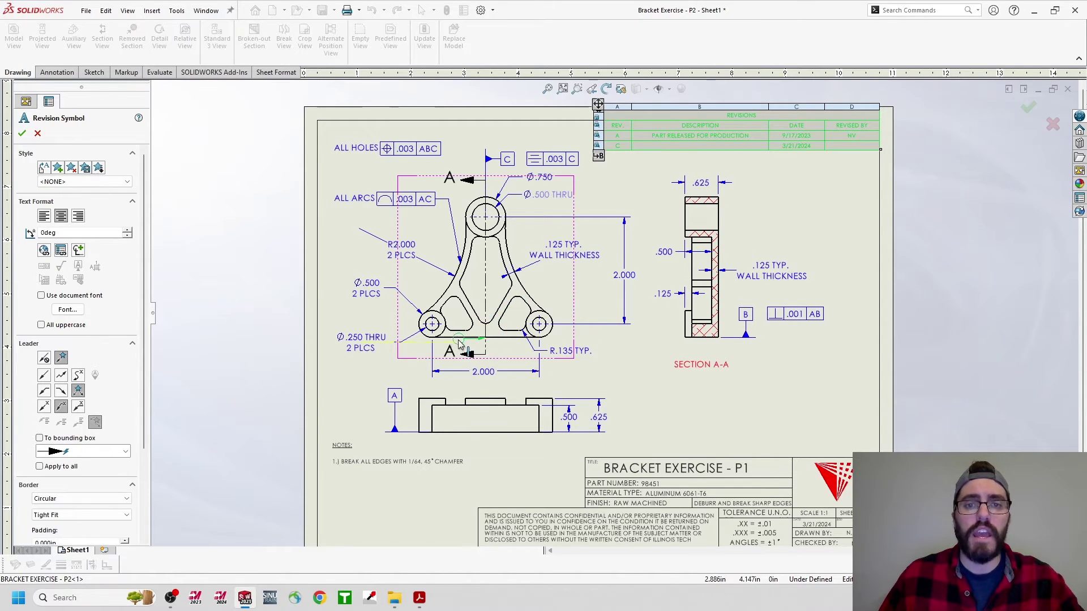
Attach the new revision's symbol to the bottom edge of the bracket in the front view, just above the section arrow
scroll(456, 345, down, 5)
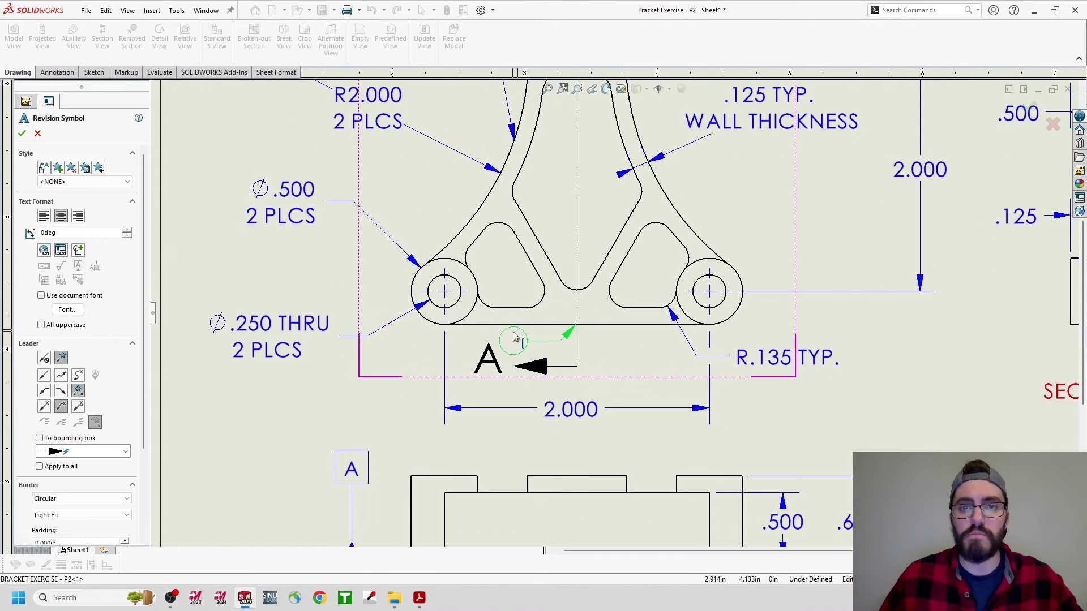
click(514, 340)
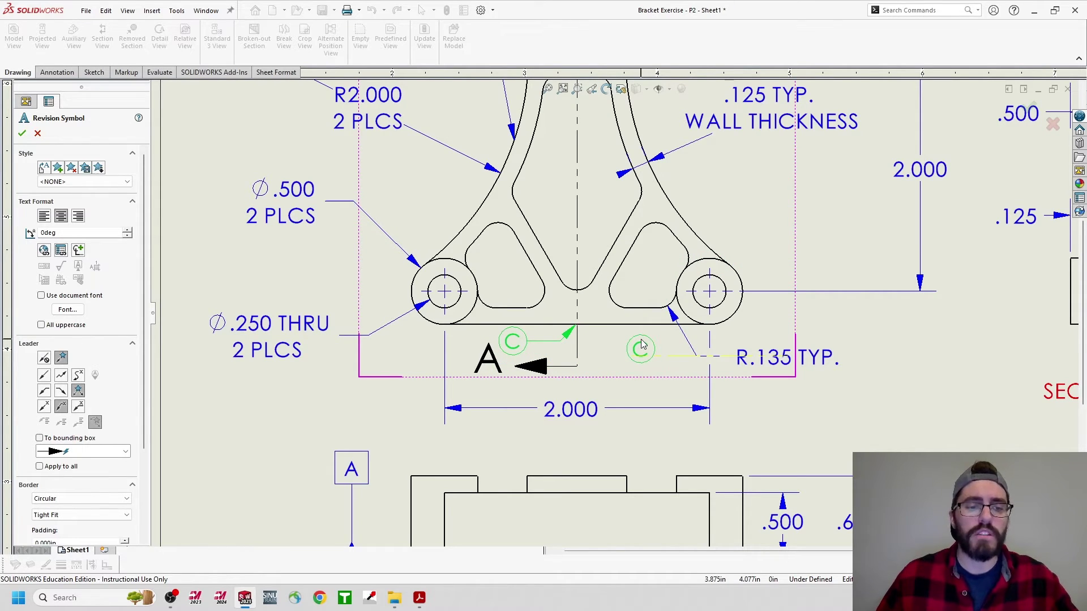
key(Escape)
Change the letter of the new revision row to B in the revisions table
scroll(685, 312, up, 3)
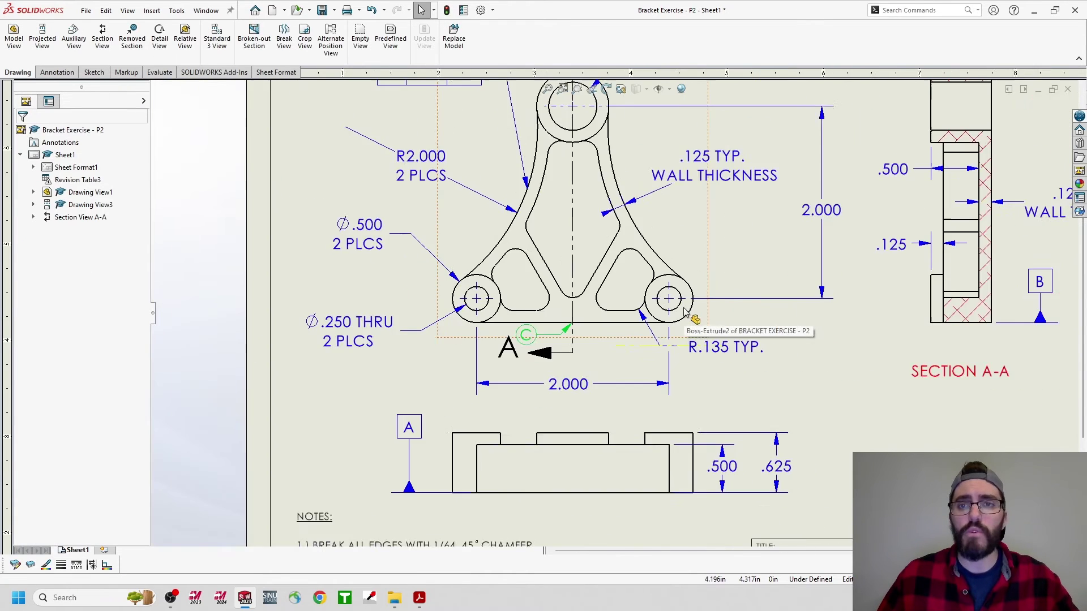
scroll(686, 313, up, 2)
scroll(734, 209, down, 5)
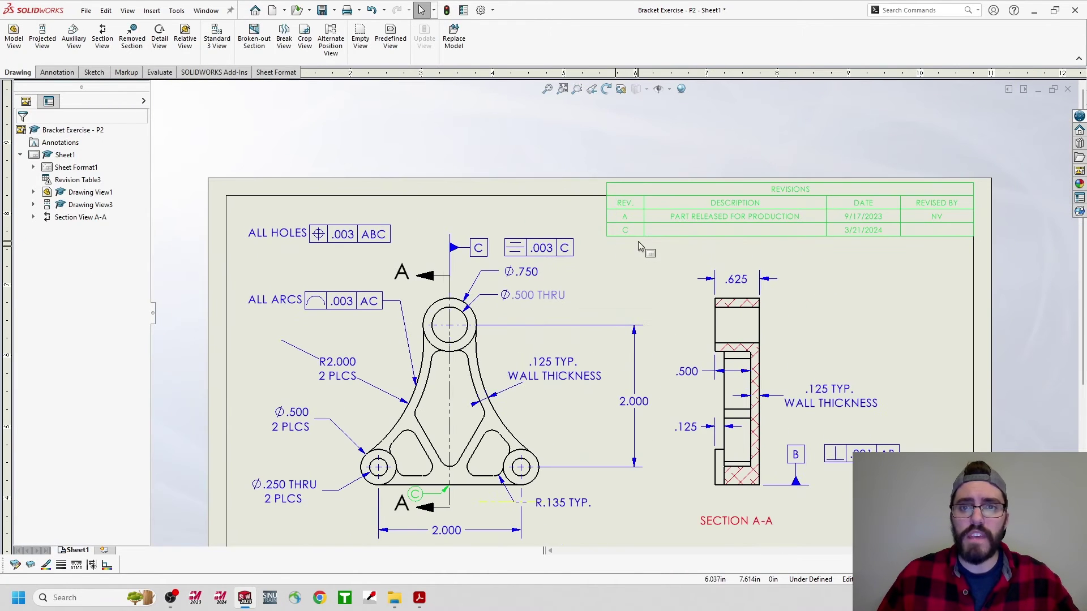
click(639, 242)
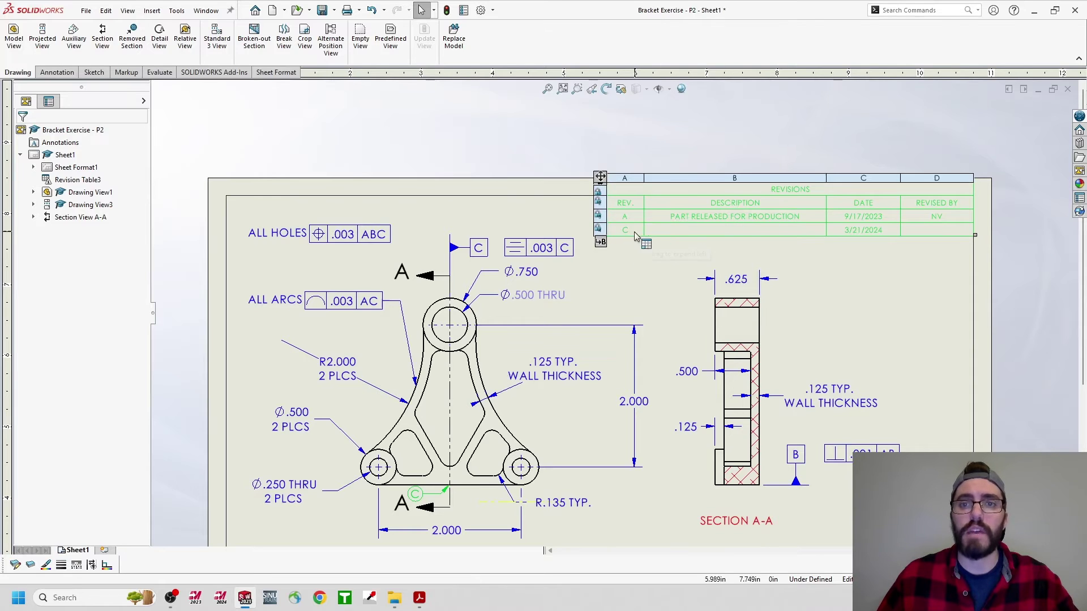
double_click(626, 232)
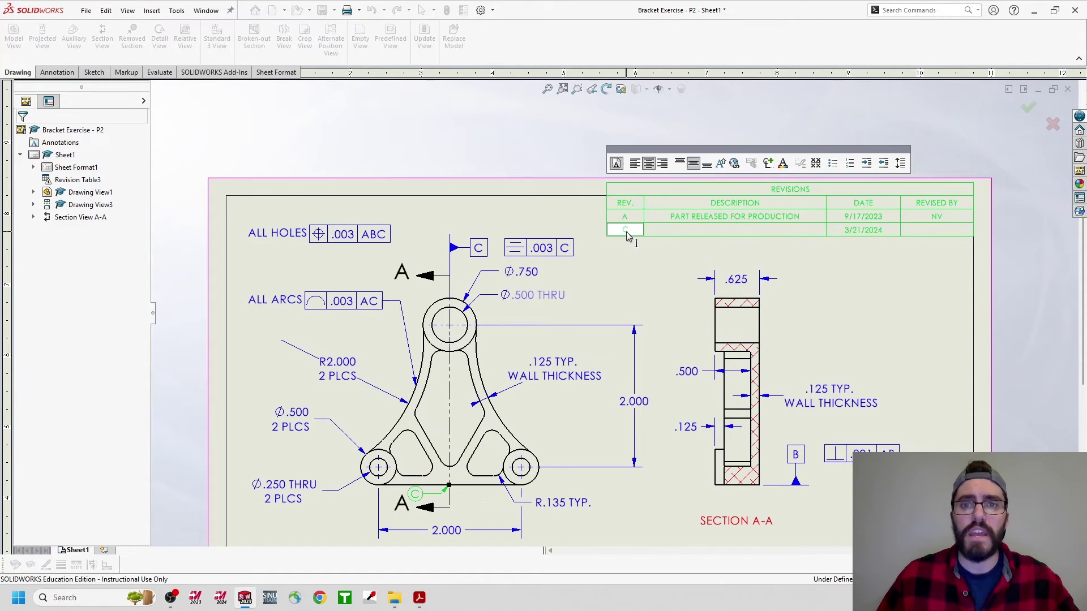
key(BackSpace)
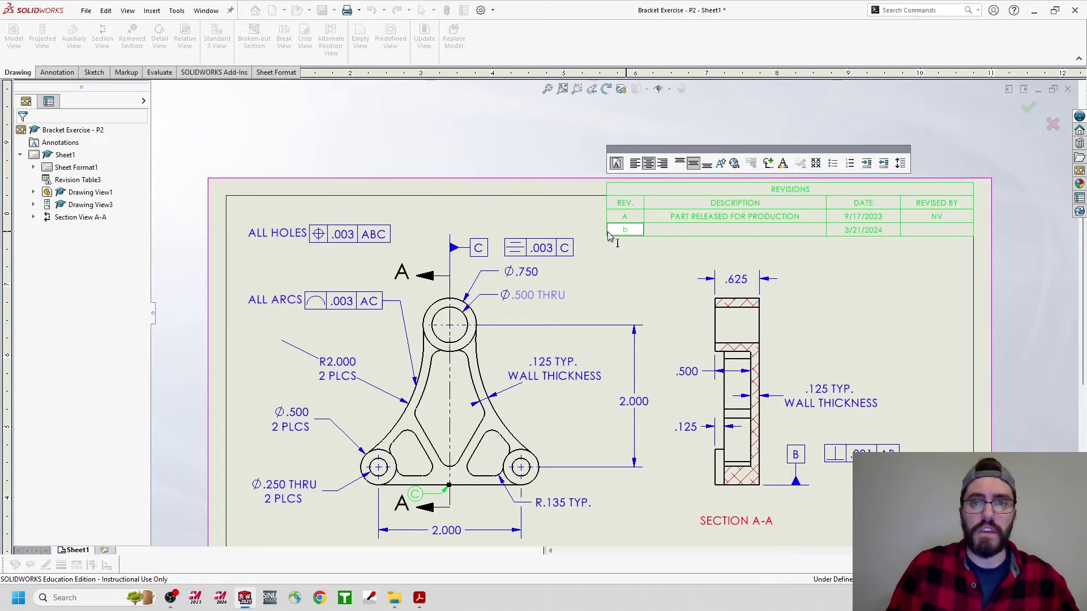
text(B)
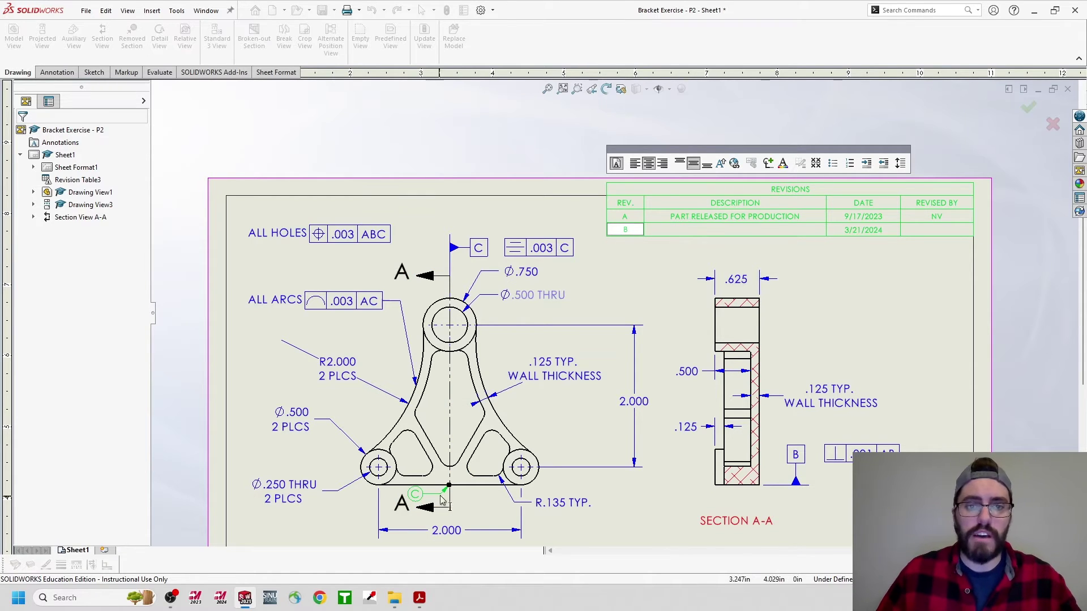
key(Return)
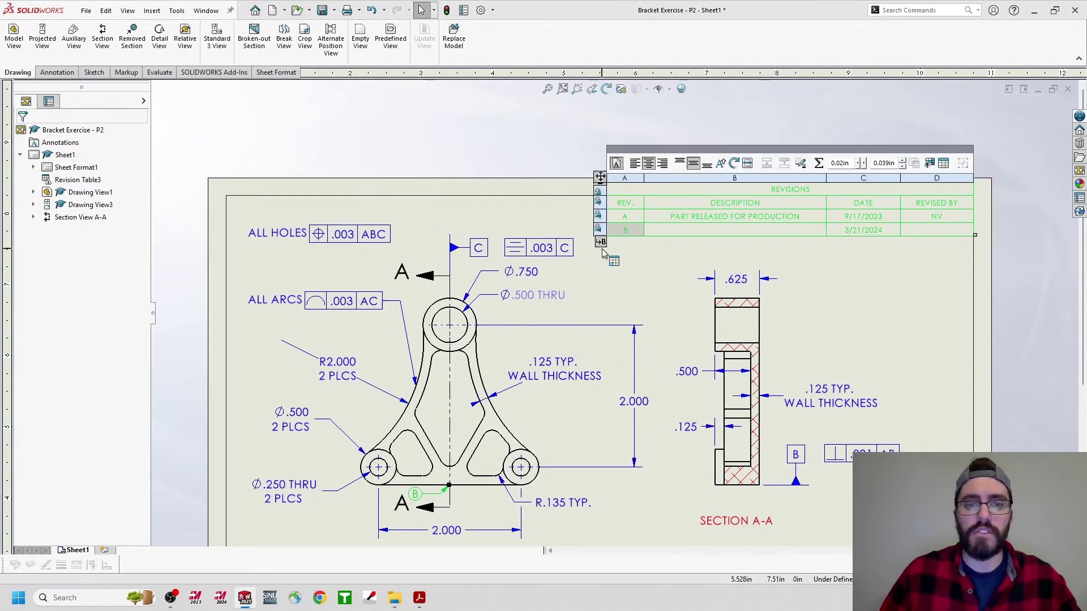
Fill in revision B's description as ADDED RIBS PER STRENGTH TESTING and enter the reviser's initials
double_click(716, 231)
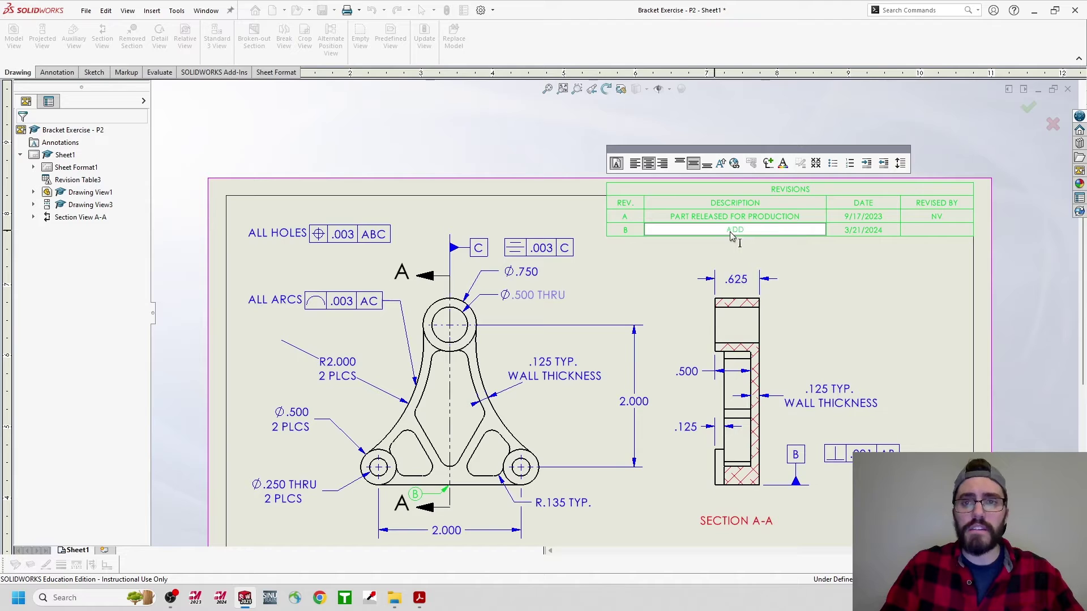
text(ADDED RIBS PER)
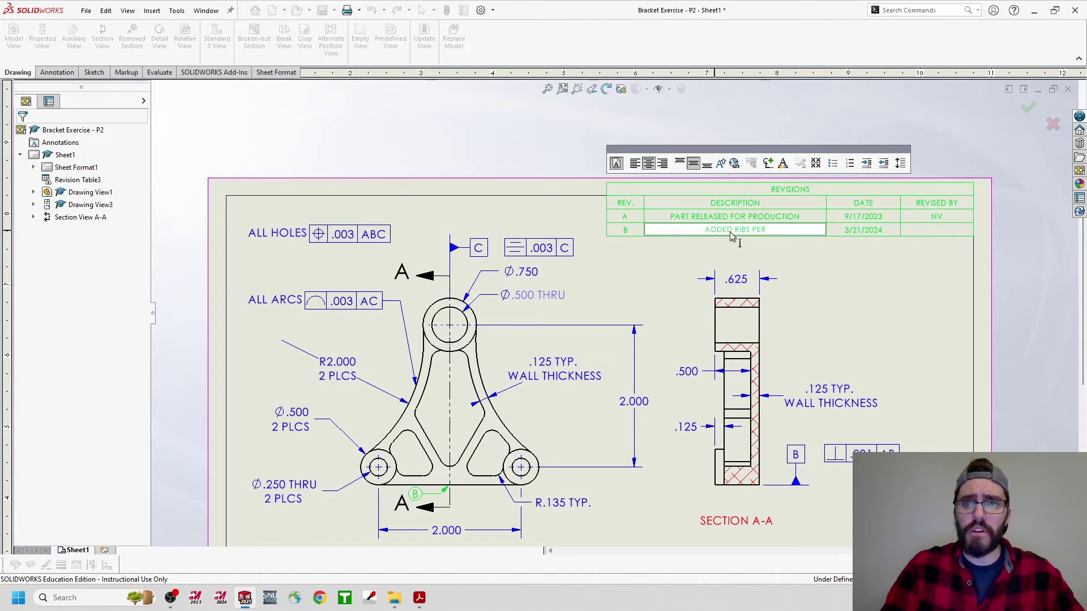
text( STRENGTH TESTING)
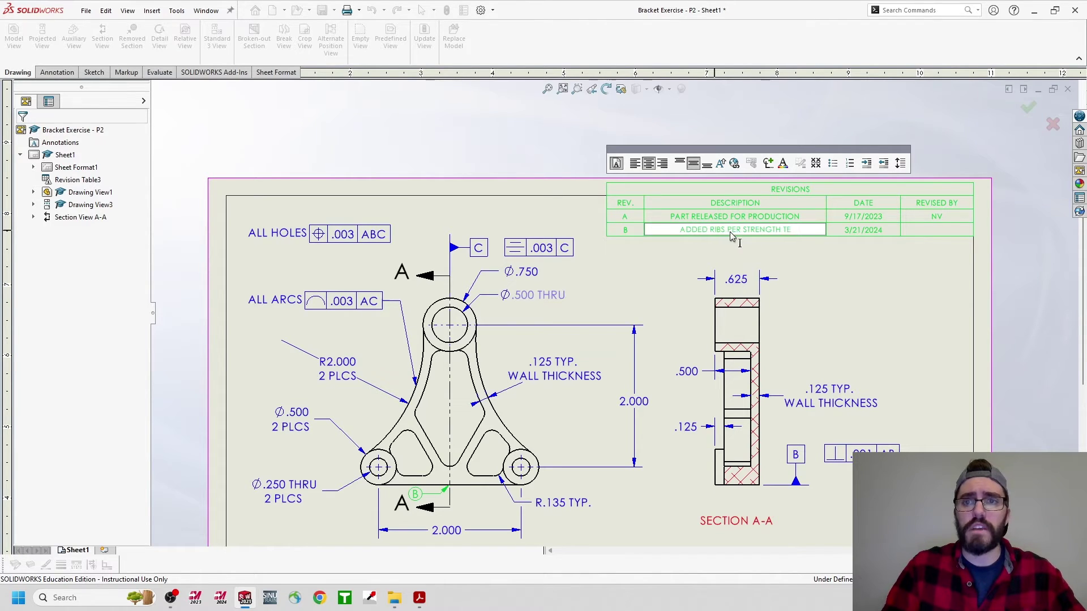
click(937, 231)
double_click(937, 231)
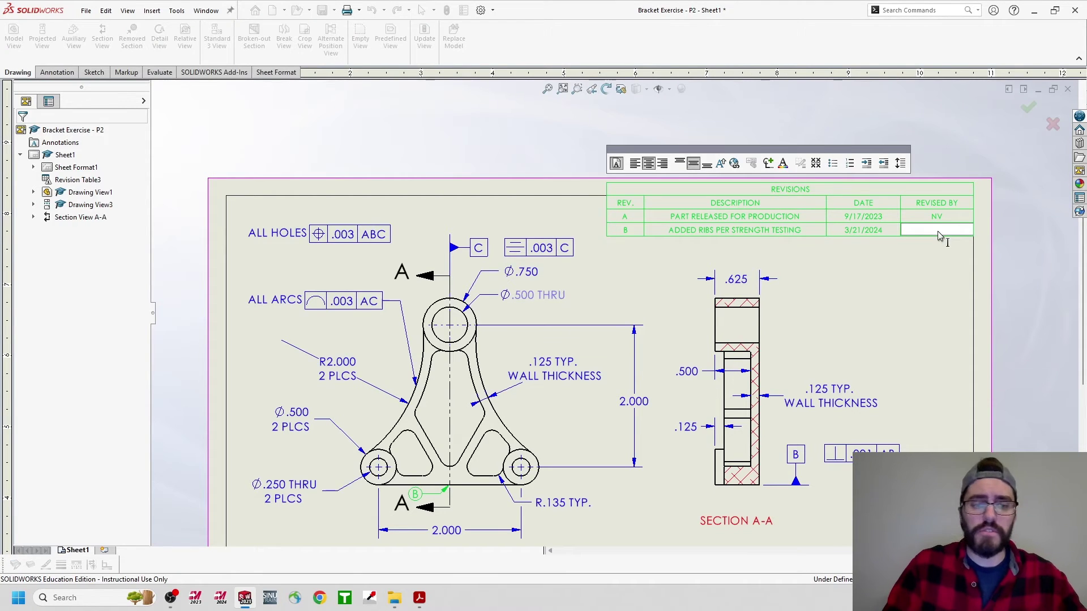
text(NV)
key(Return)
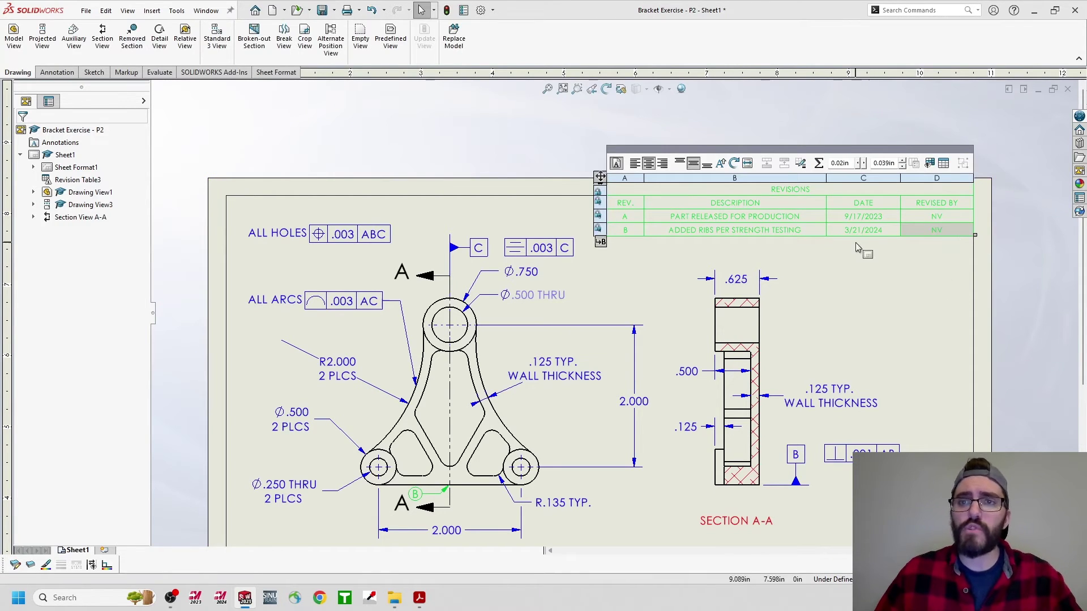
Move the revisions table down so its upper edge lines up with the inner sheet border
click(702, 262)
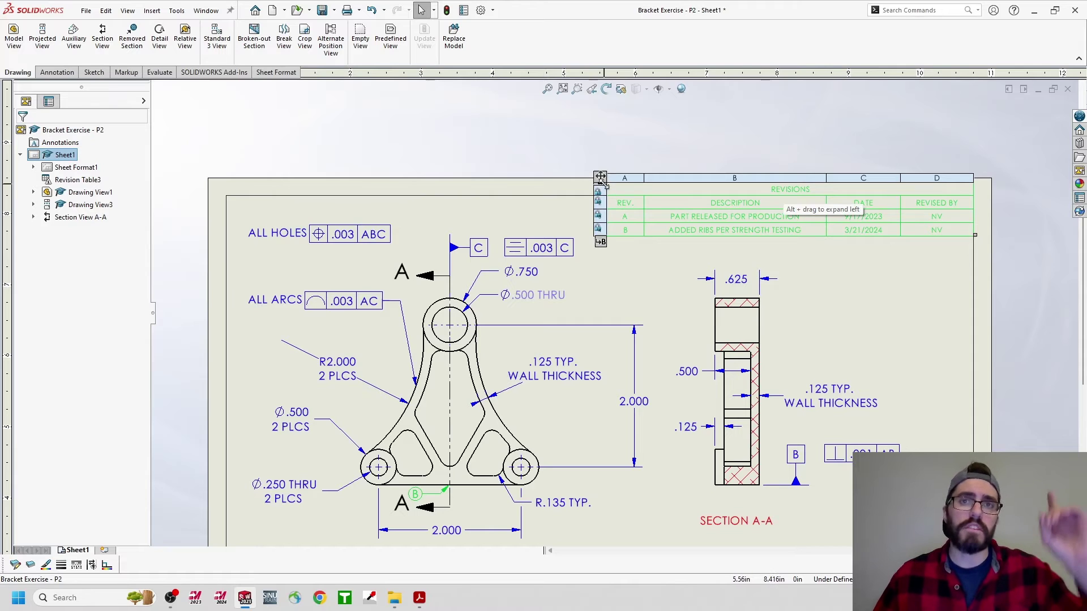
drag(600, 176, 601, 205)
click(600, 206)
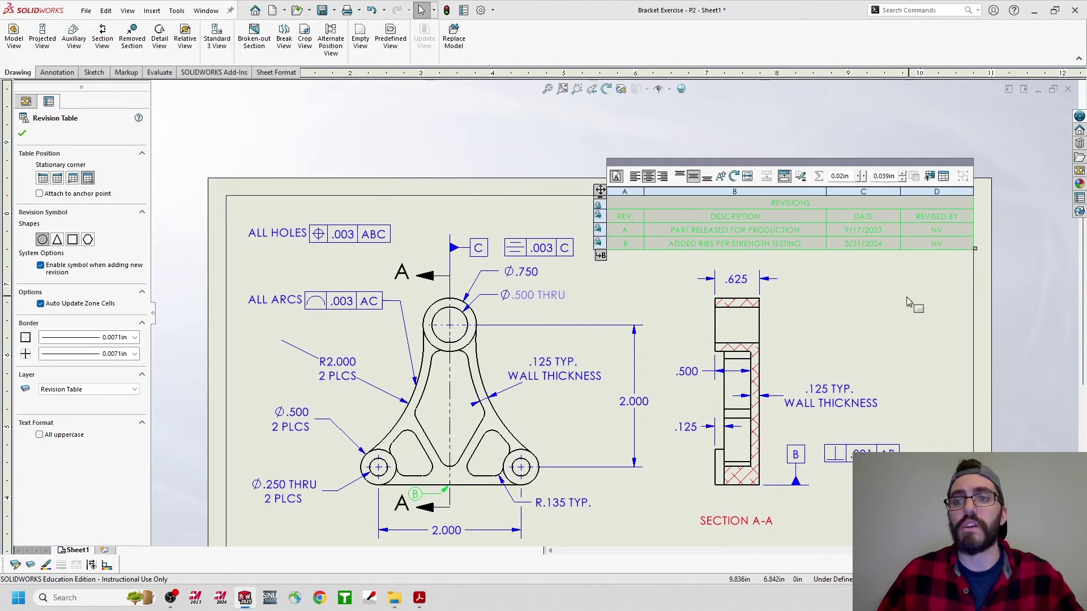
key(ctrl+s)
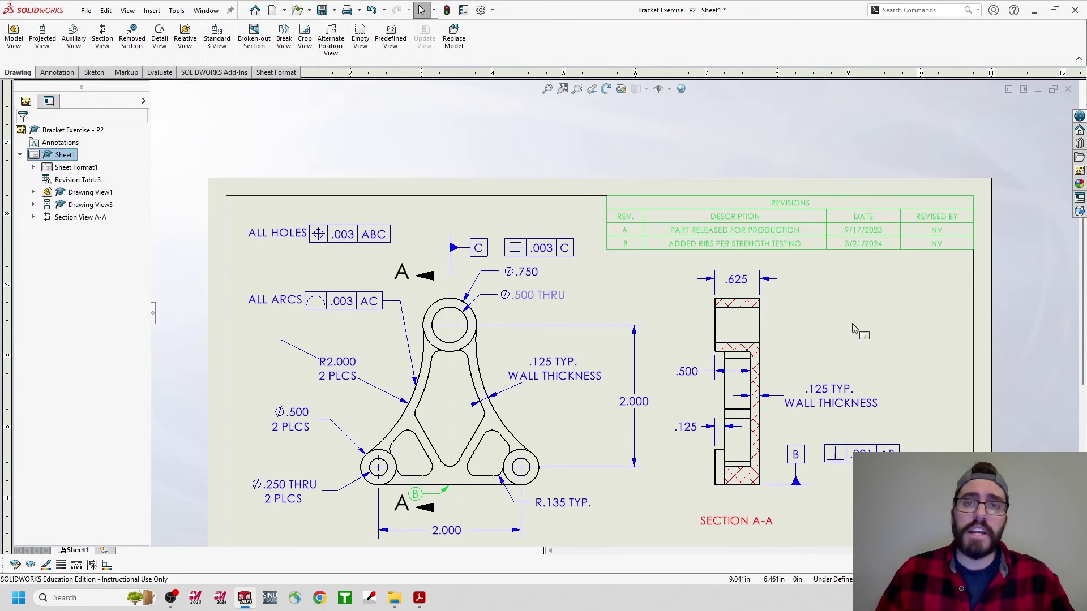
Open the sheet format for editing and change the title block's title to BRACKET EXERCISE - P2
scroll(851, 324, up, 5)
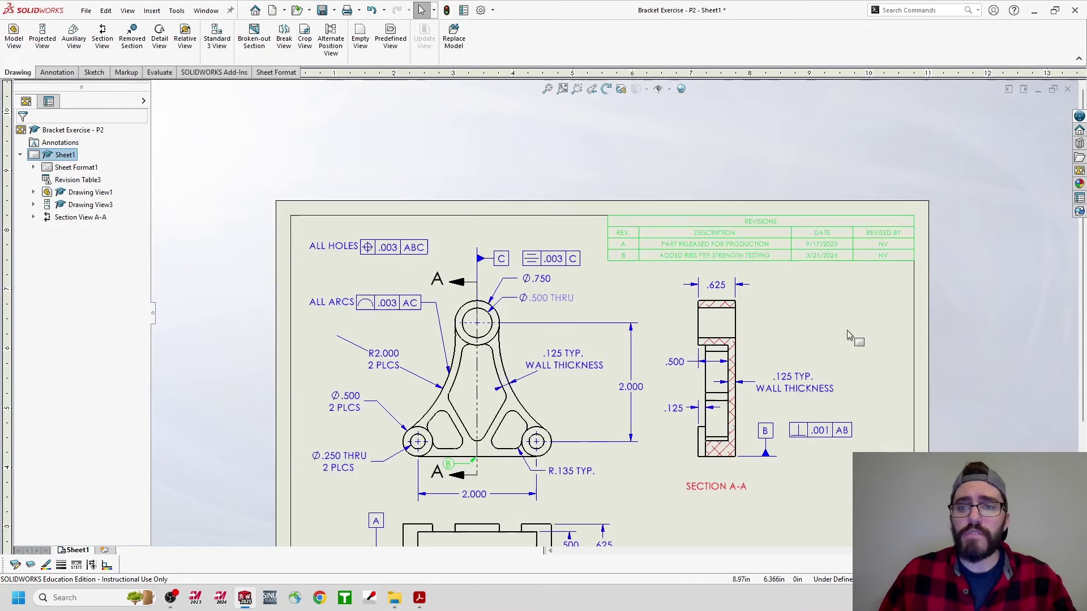
scroll(712, 475, down, 2)
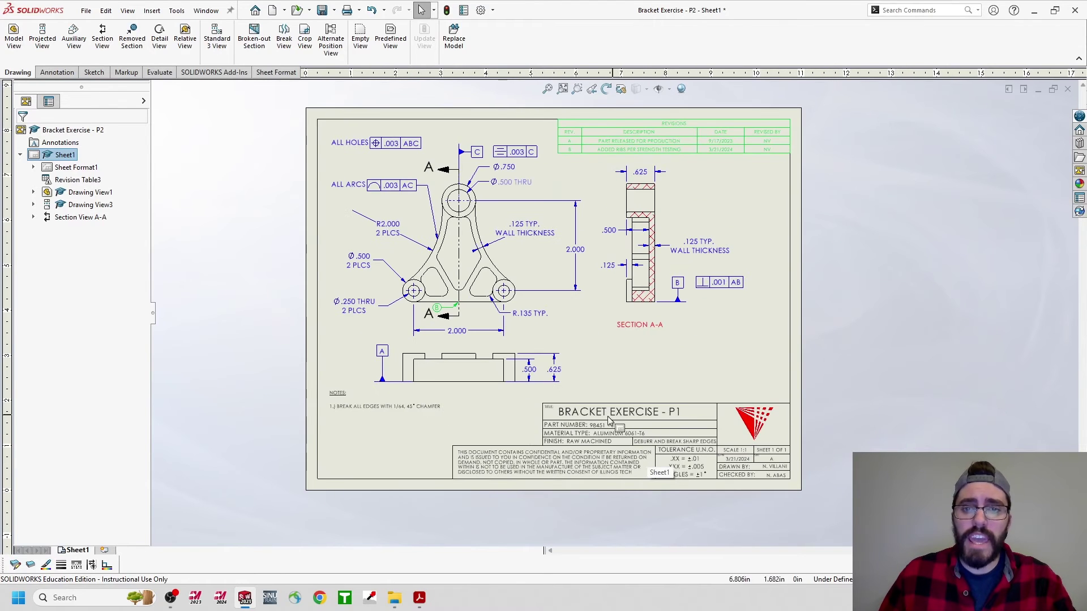
click(649, 417)
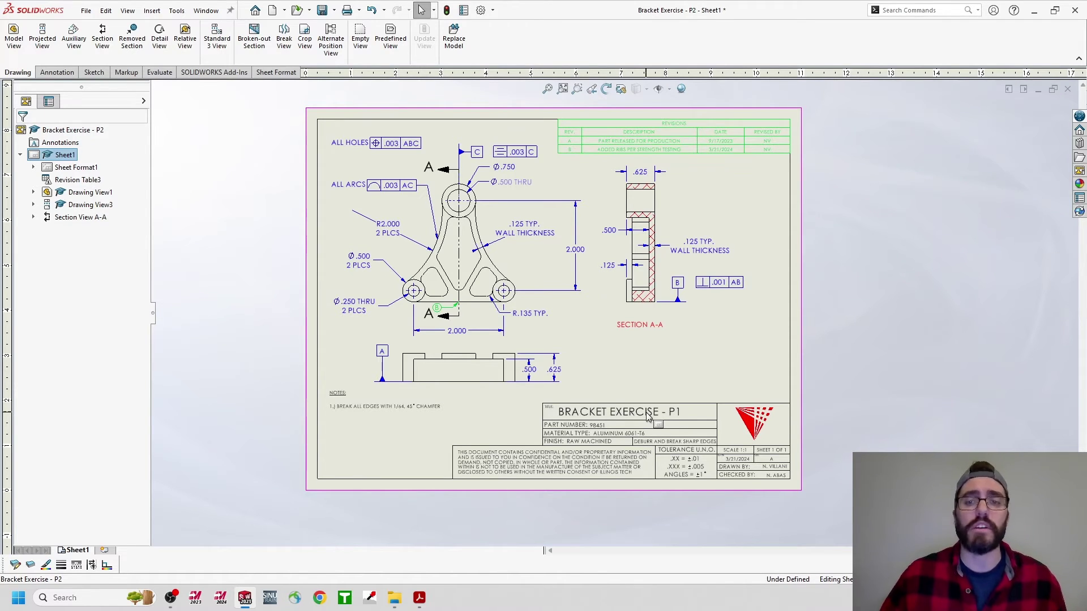
right_click(706, 348)
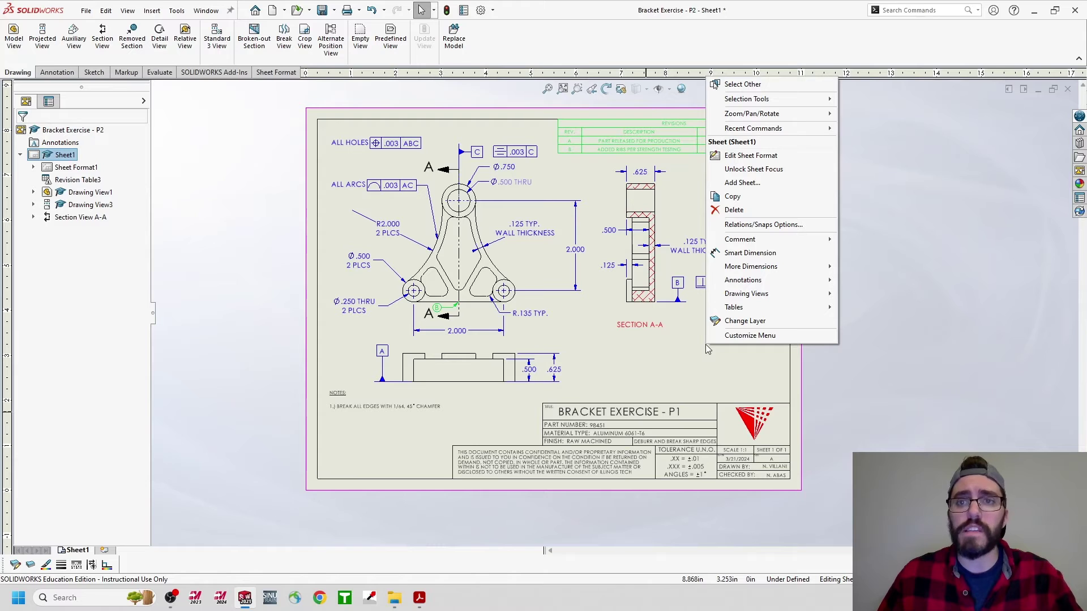
click(750, 157)
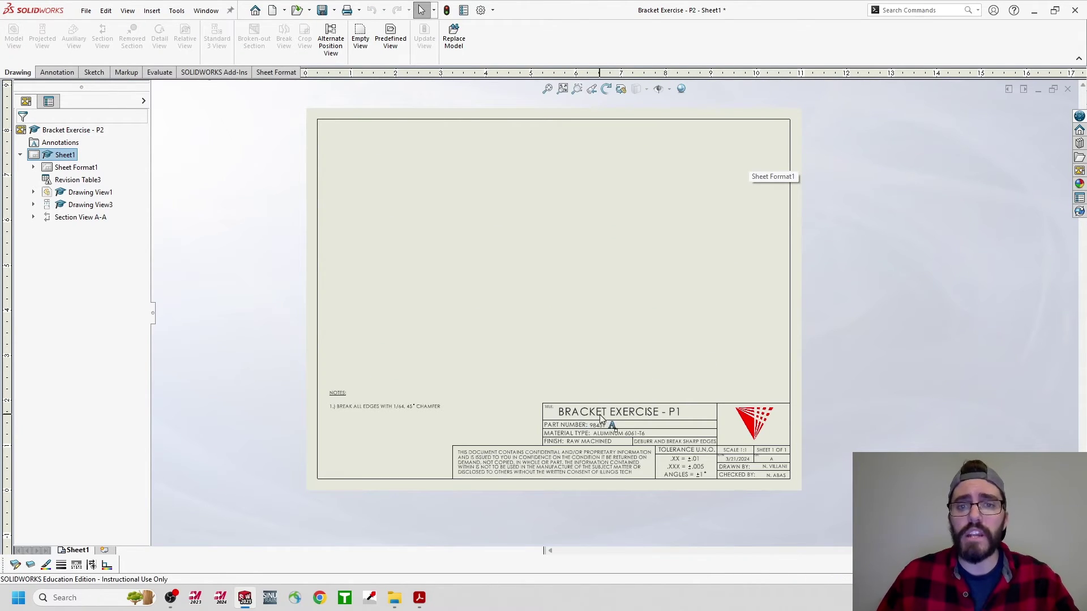
double_click(675, 415)
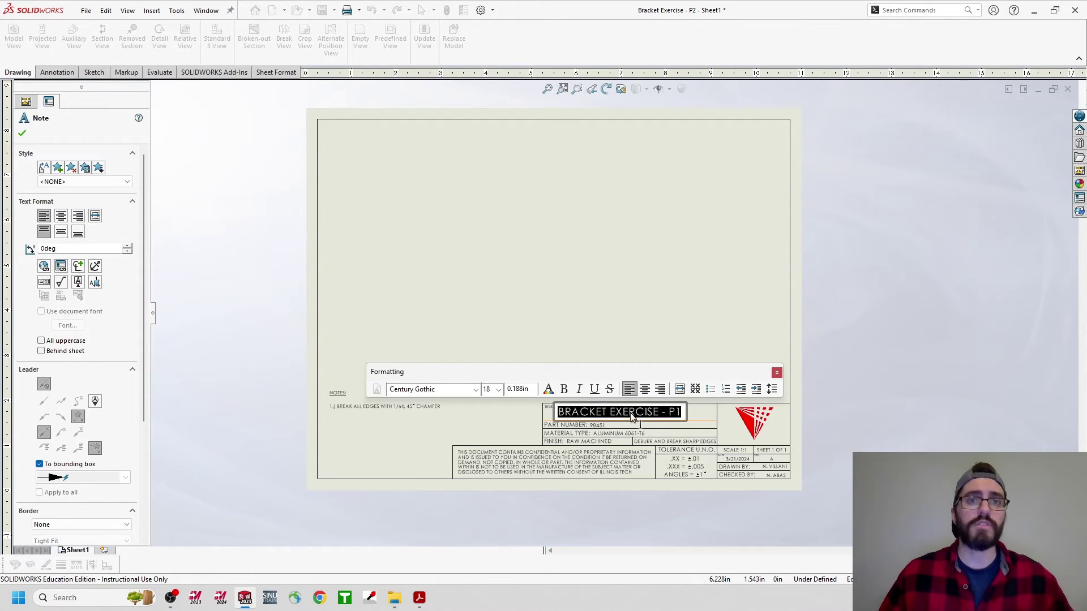
click(681, 417)
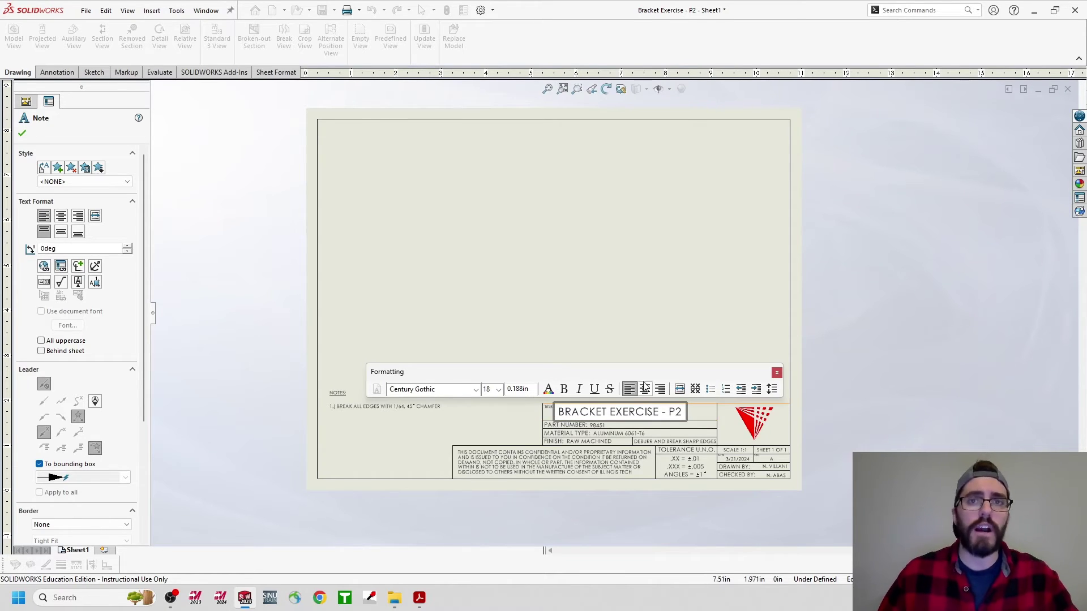
click(634, 311)
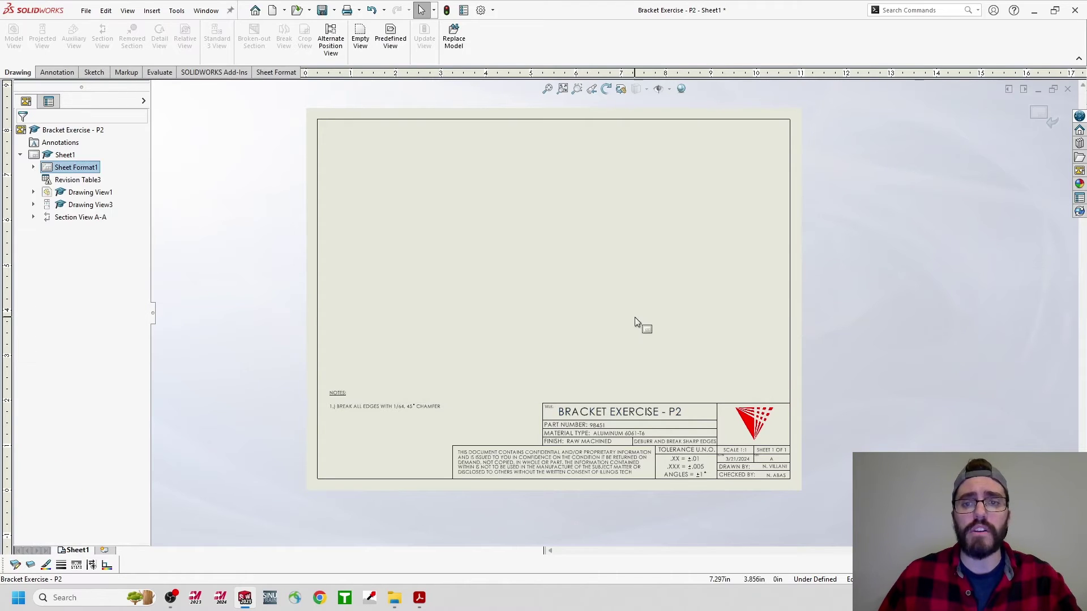
Set the title block's part number to 98452 and return to editing the sheet
double_click(603, 429)
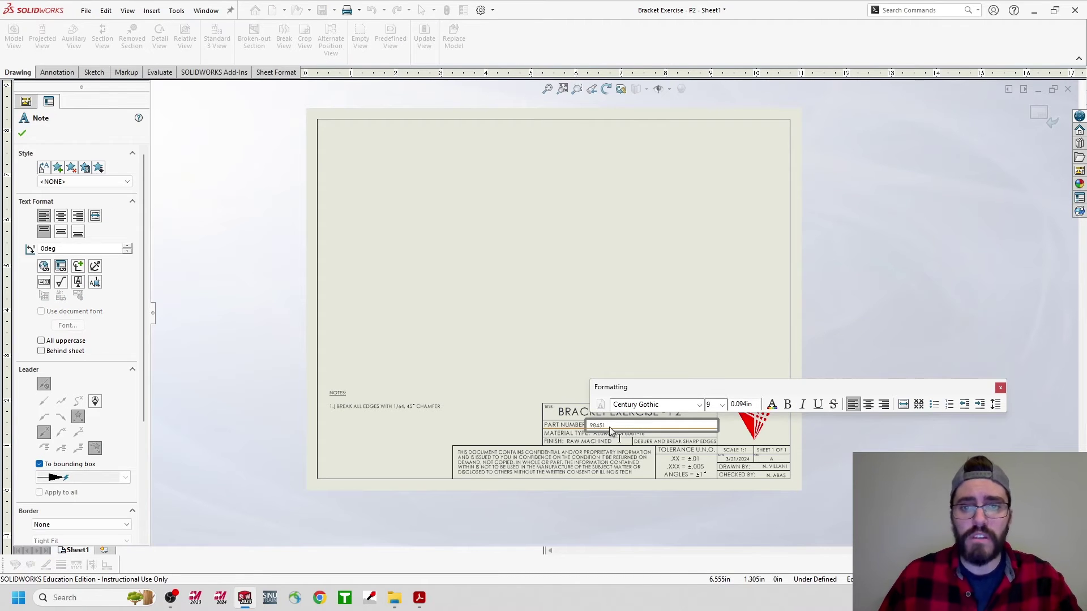
text(98452)
click(683, 318)
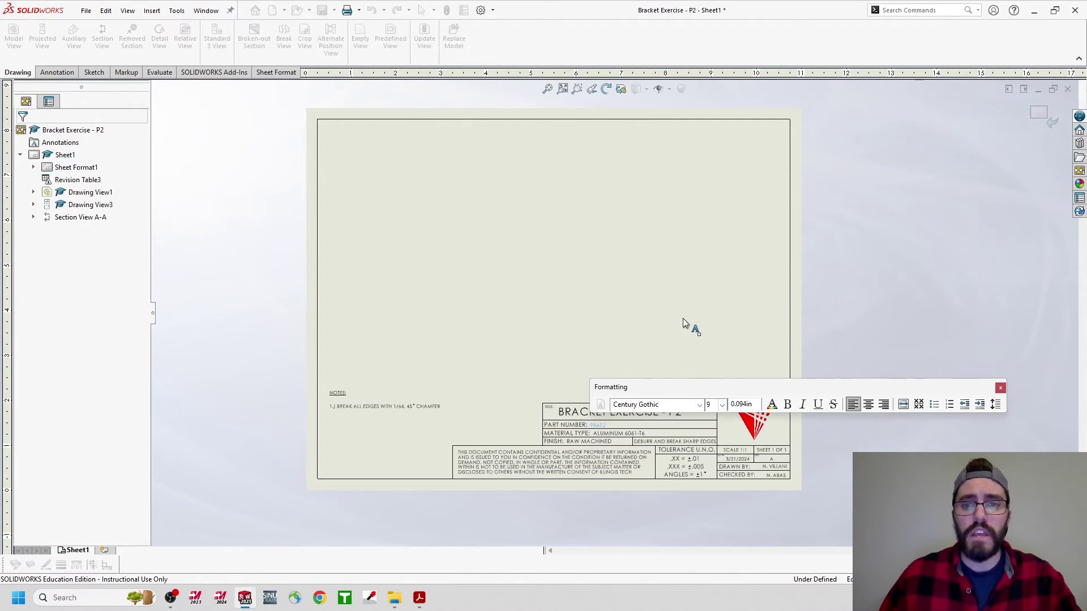
right_click(577, 243)
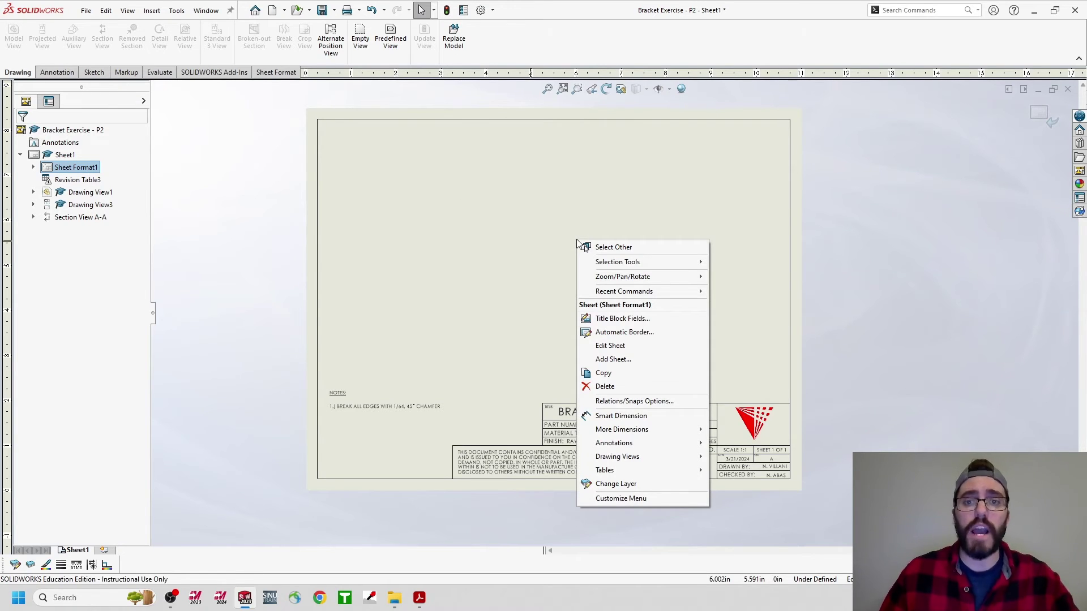
click(610, 346)
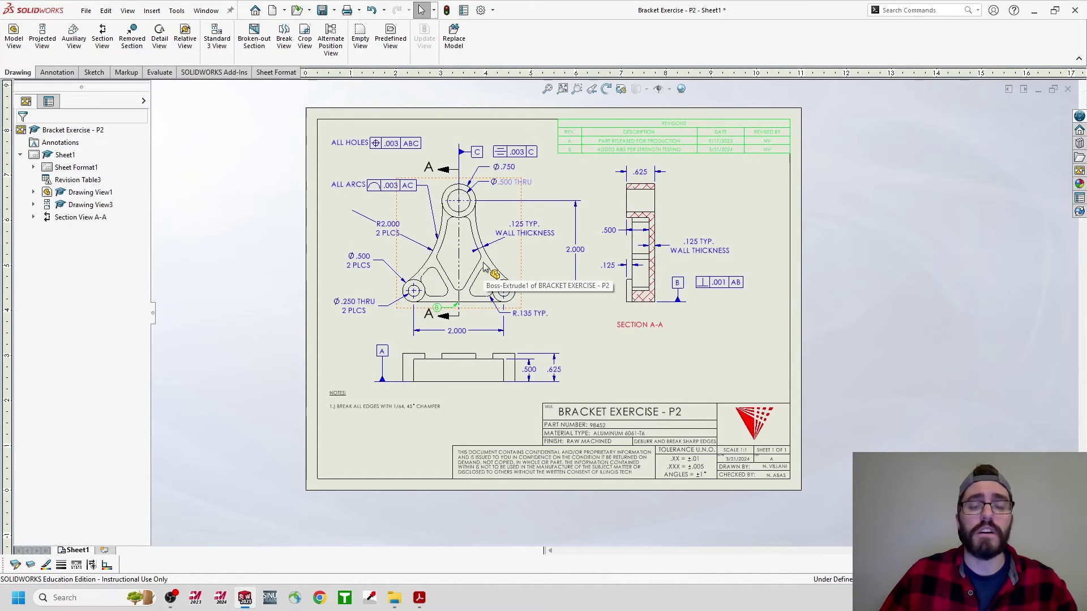
Set the document layer to Sheet Dimensions
click(15, 566)
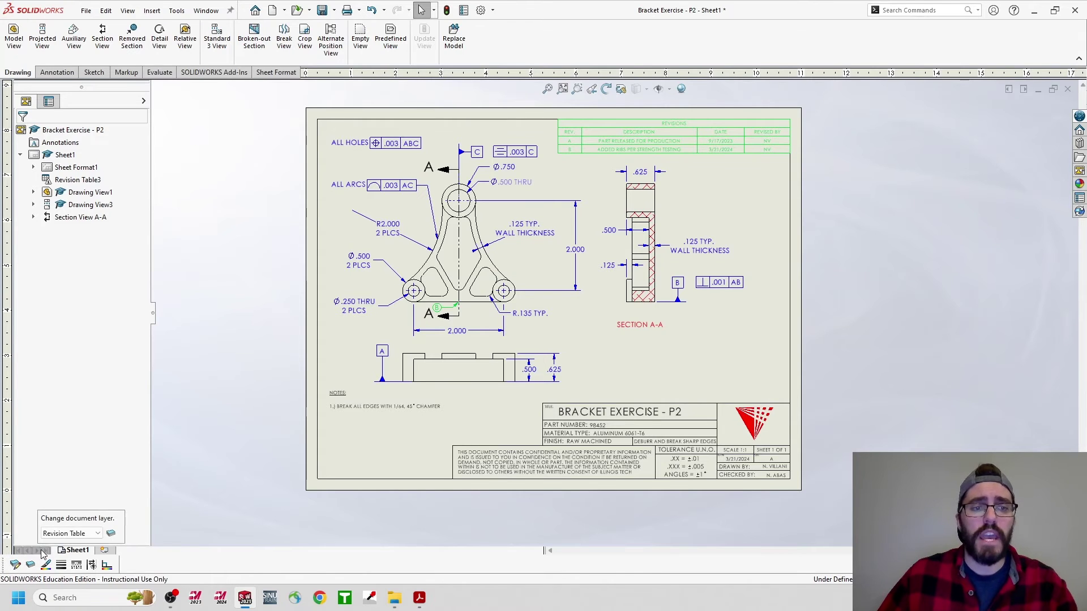
click(78, 535)
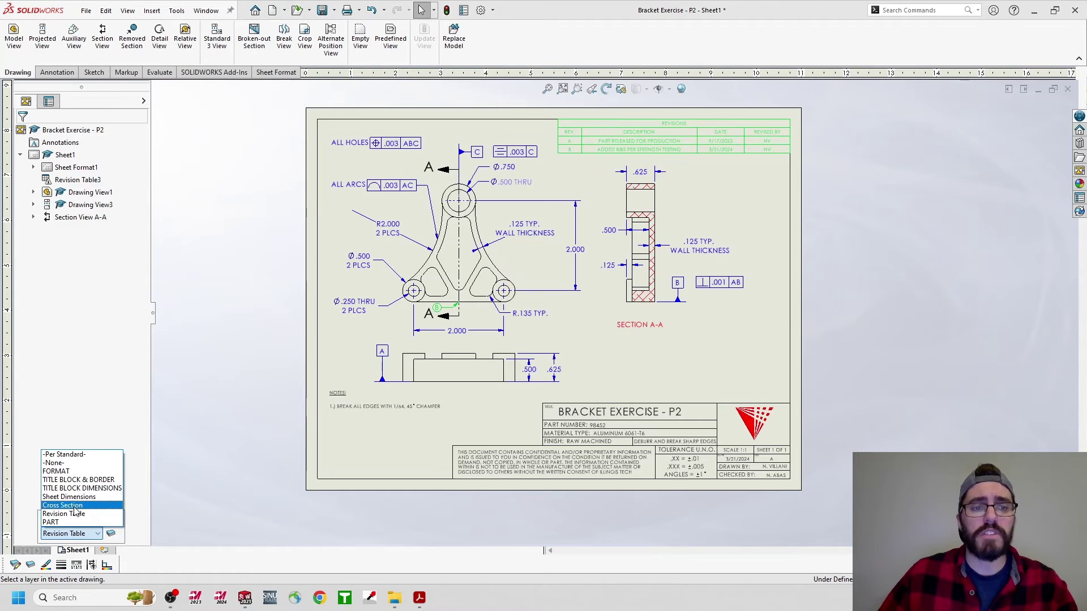
click(67, 497)
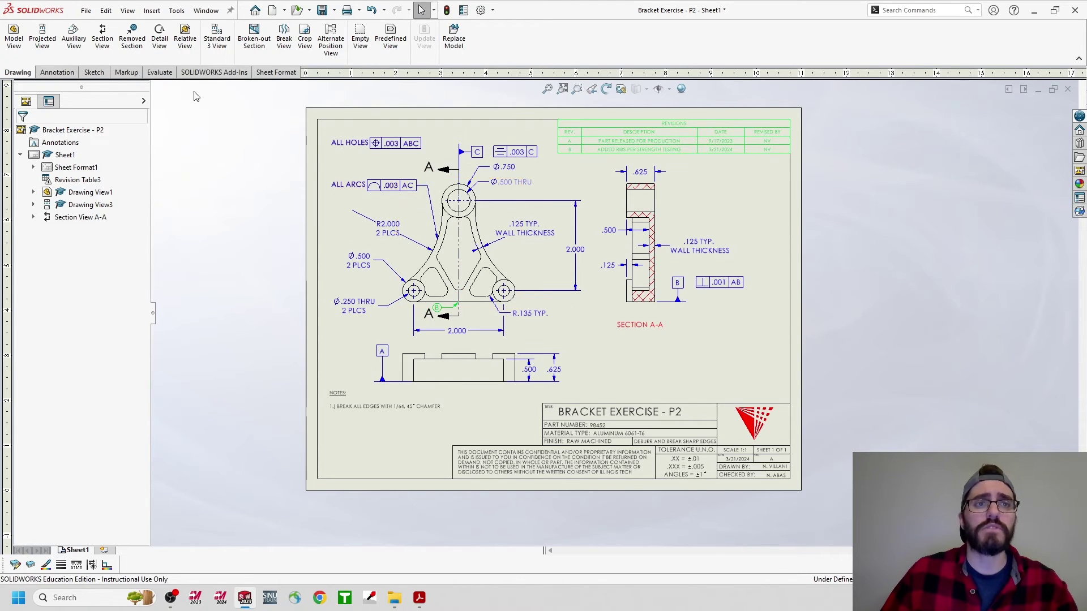
Offset the lower-left pocket's slanted edge by .125/2 in toward the middle of the left rib, reversing the direction and adding a dimension
click(95, 79)
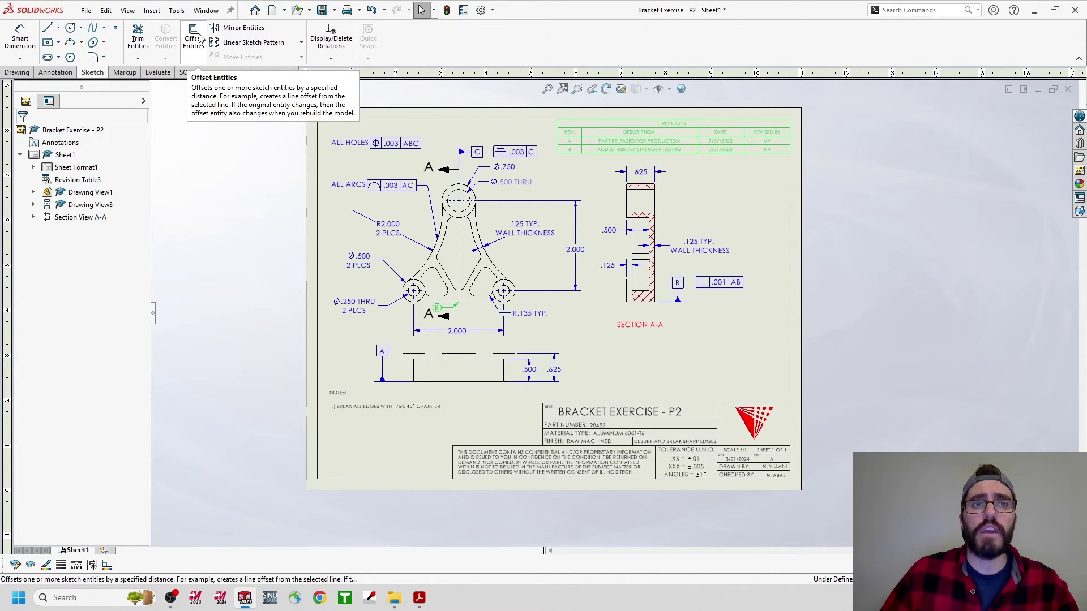
click(197, 46)
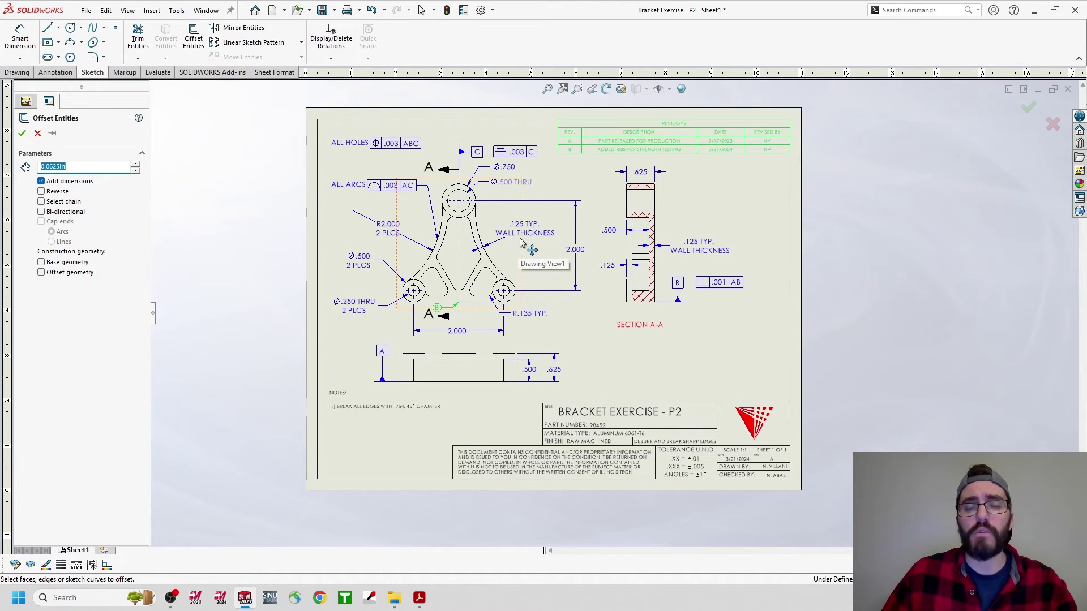
text(.125/2)
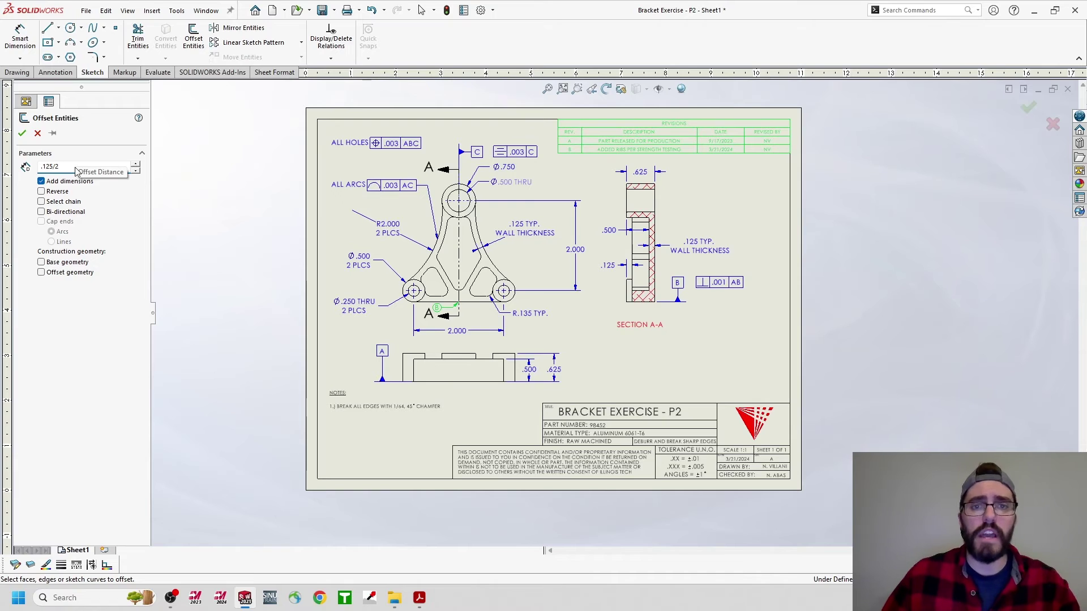
click(445, 287)
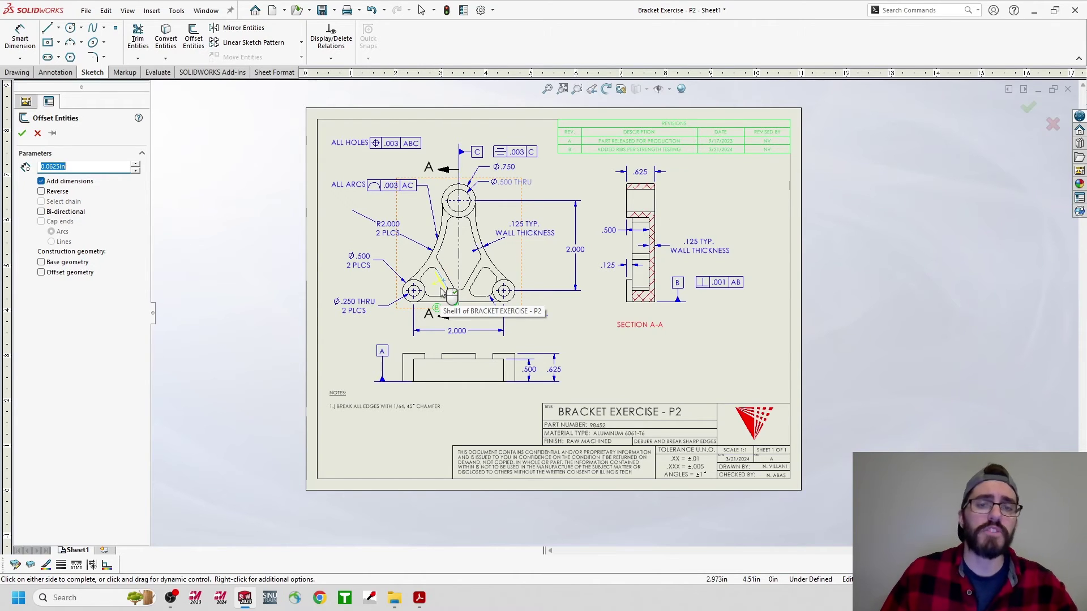
click(42, 192)
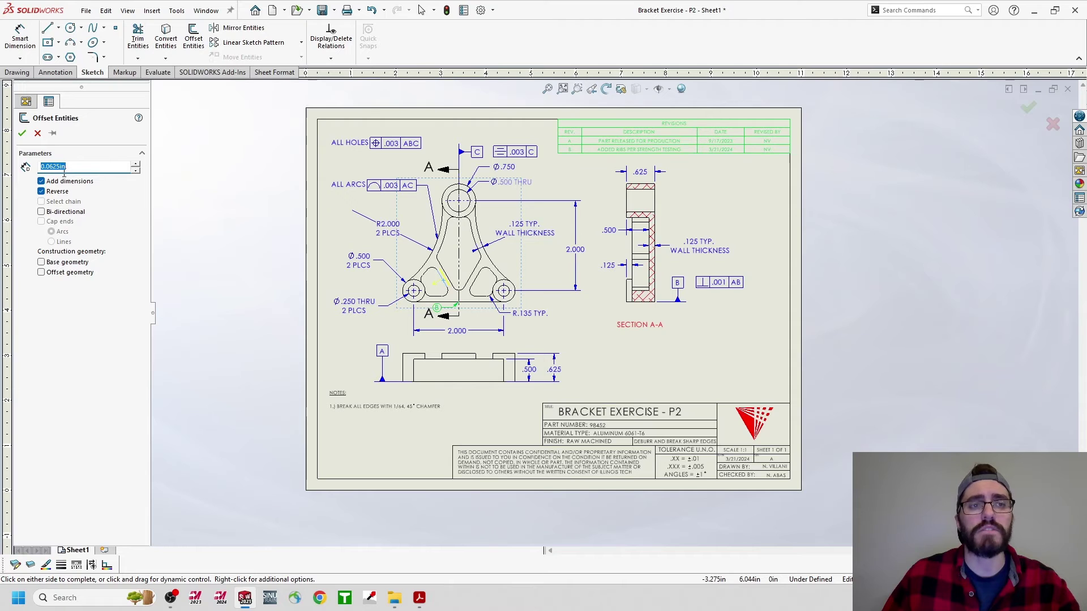
click(23, 134)
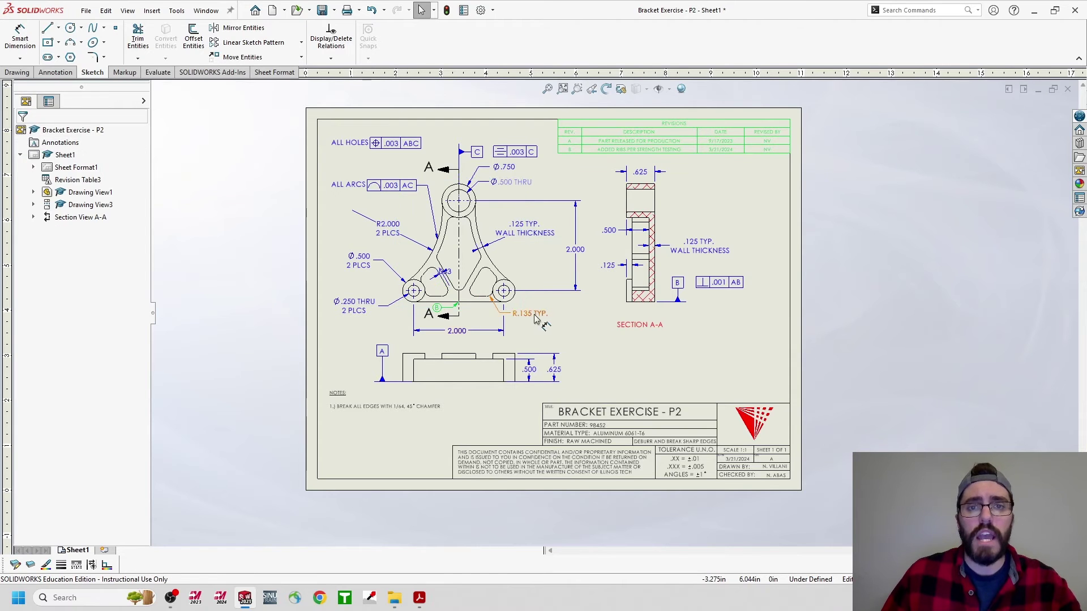
Move the left rib's offset dimension aside and stretch the offset line from the bottom edge's midpoint to the left outer arc
scroll(490, 294, down, 3)
scroll(491, 294, down, 5)
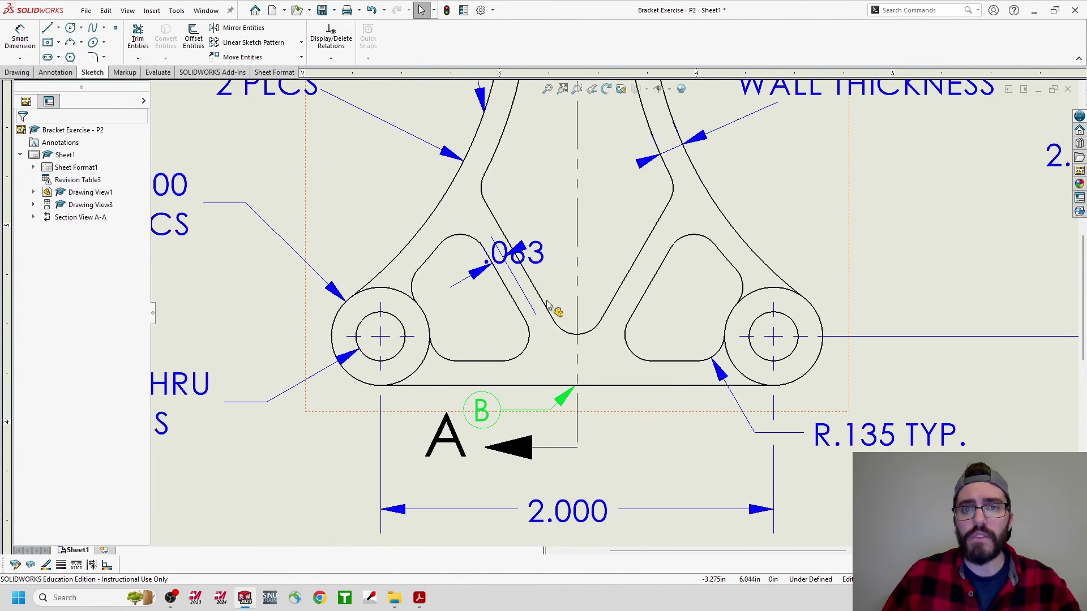
click(552, 223)
drag(552, 224, 387, 238)
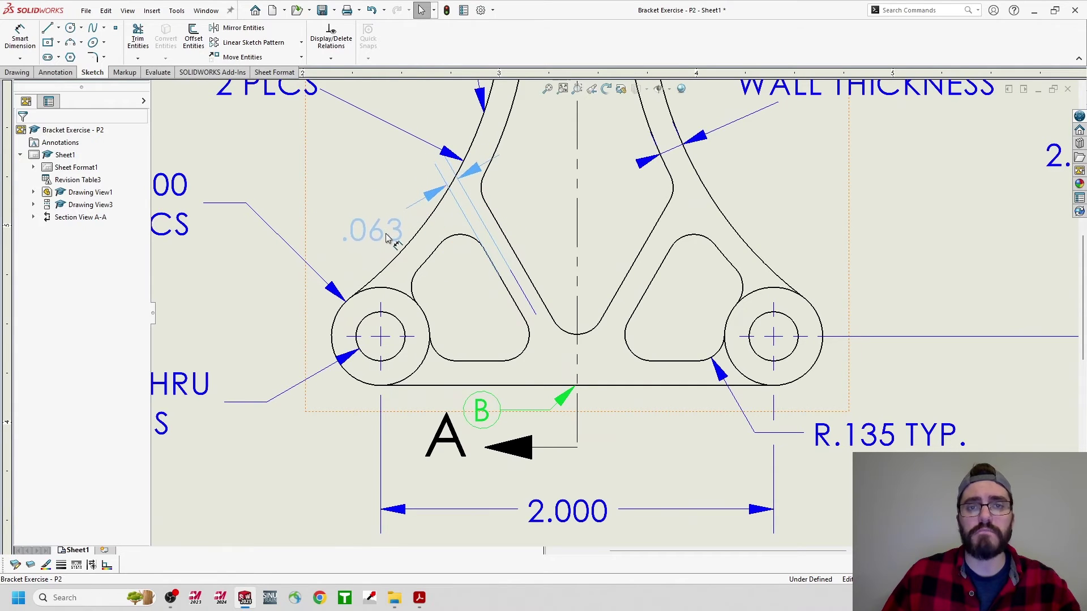
click(529, 304)
drag(538, 319, 578, 387)
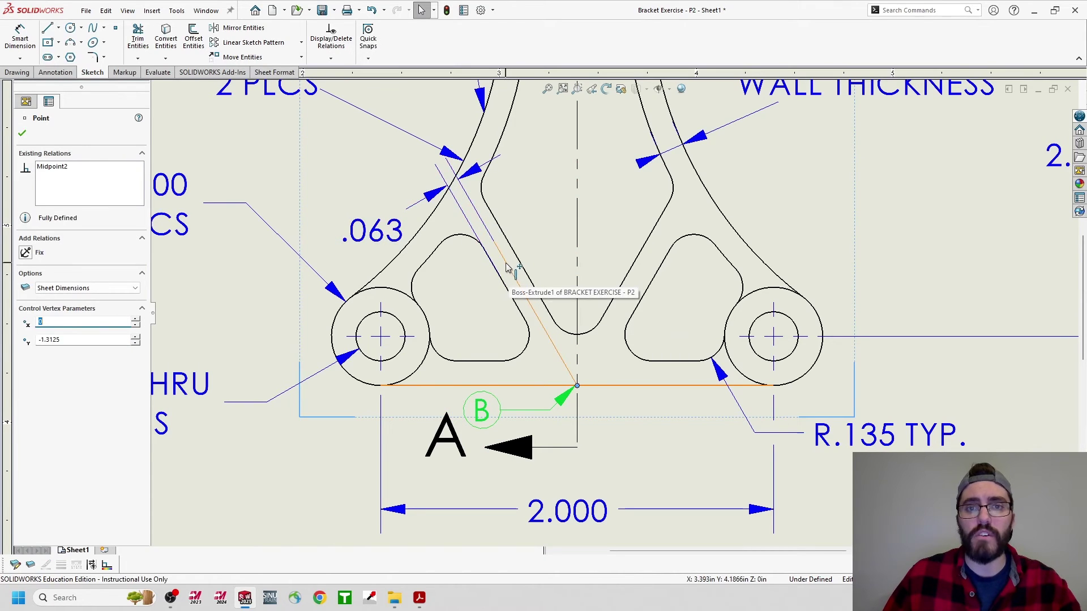
key(Escape)
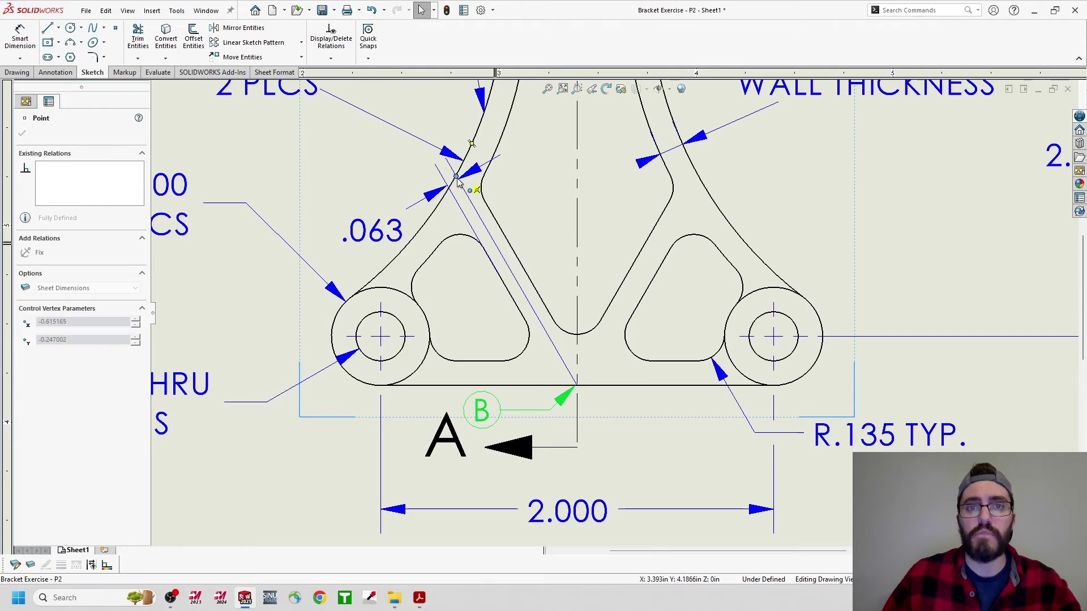
drag(459, 182, 458, 176)
Turn off the document font for the left rib's offset dimension and set its text height to .09 in
mouse_move(388, 238)
mouse_down()
mouse_move(483, 310)
mouse_move(469, 310)
mouse_move(464, 270)
mouse_move(390, 222)
mouse_up()
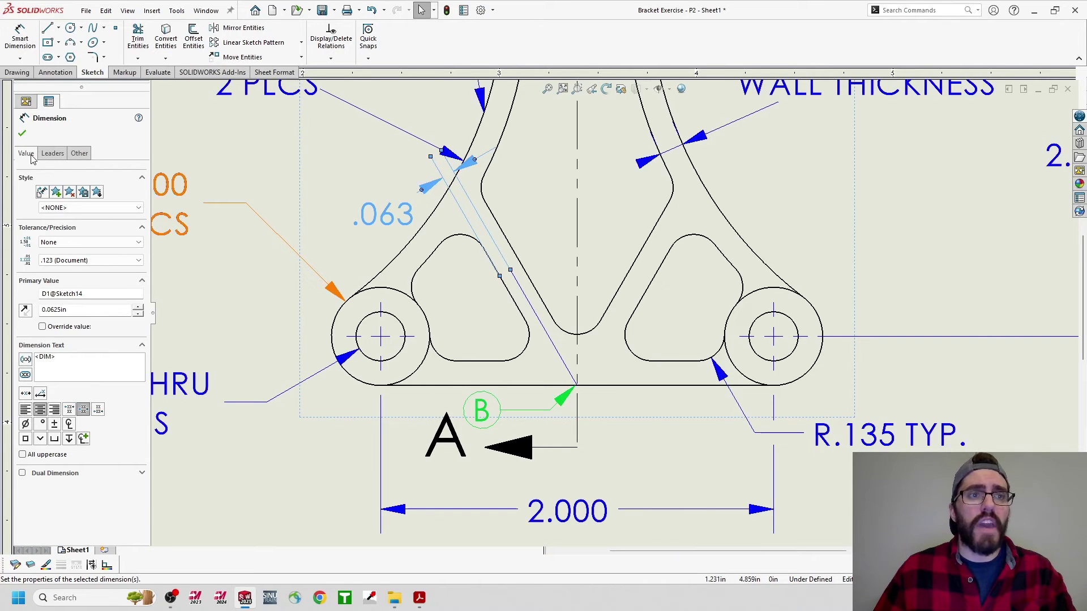
click(79, 153)
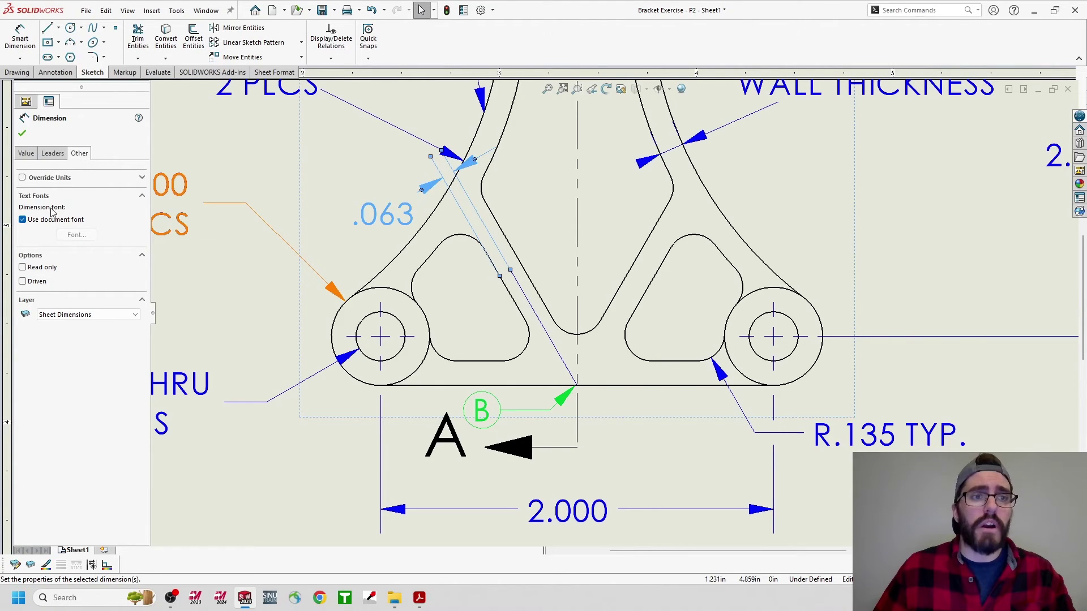
click(23, 221)
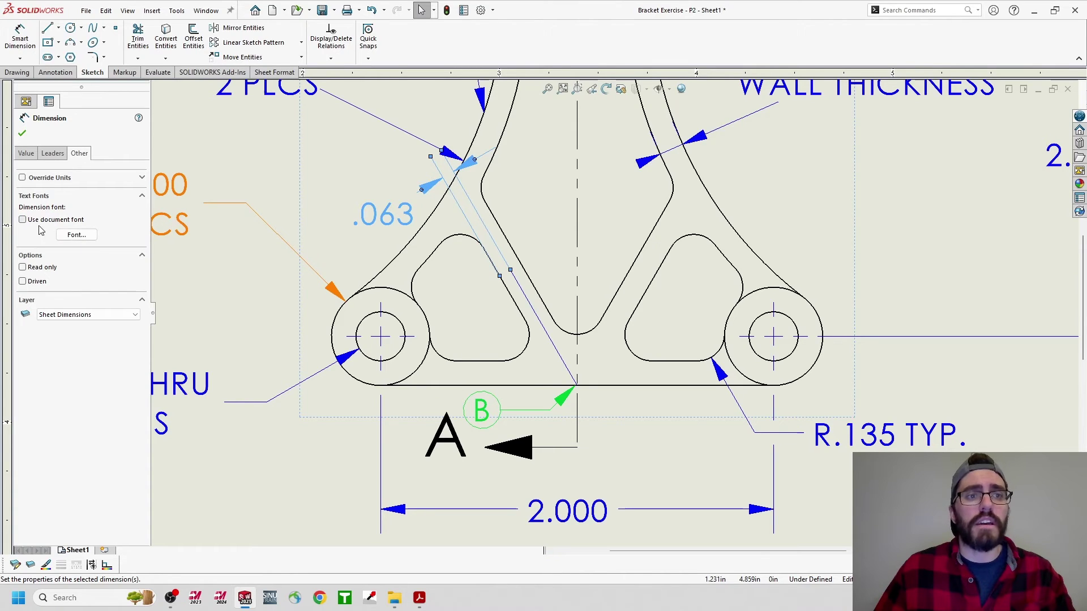
click(74, 235)
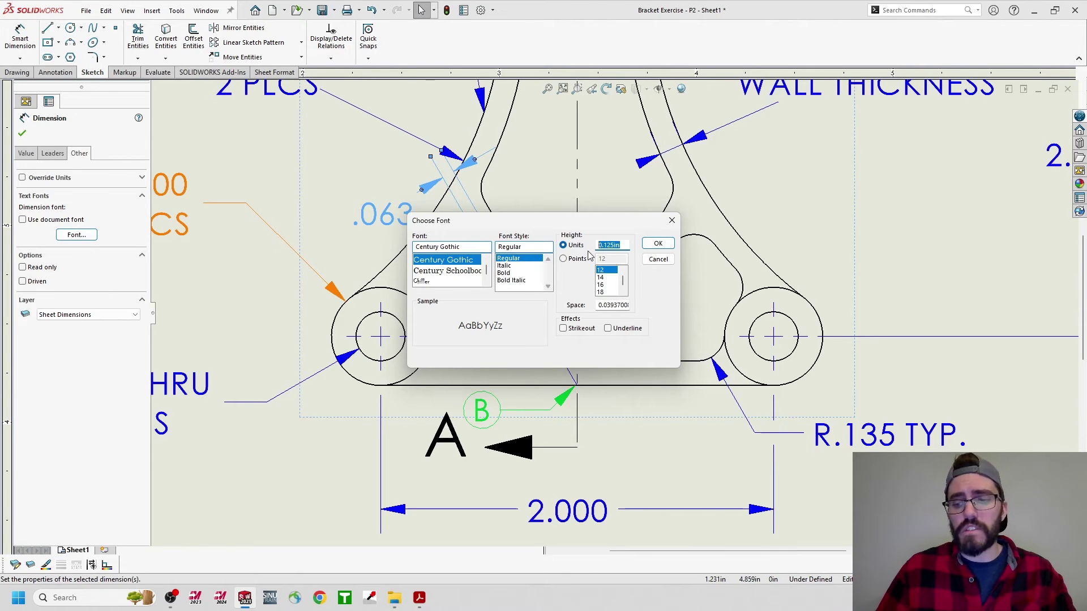
key(Return)
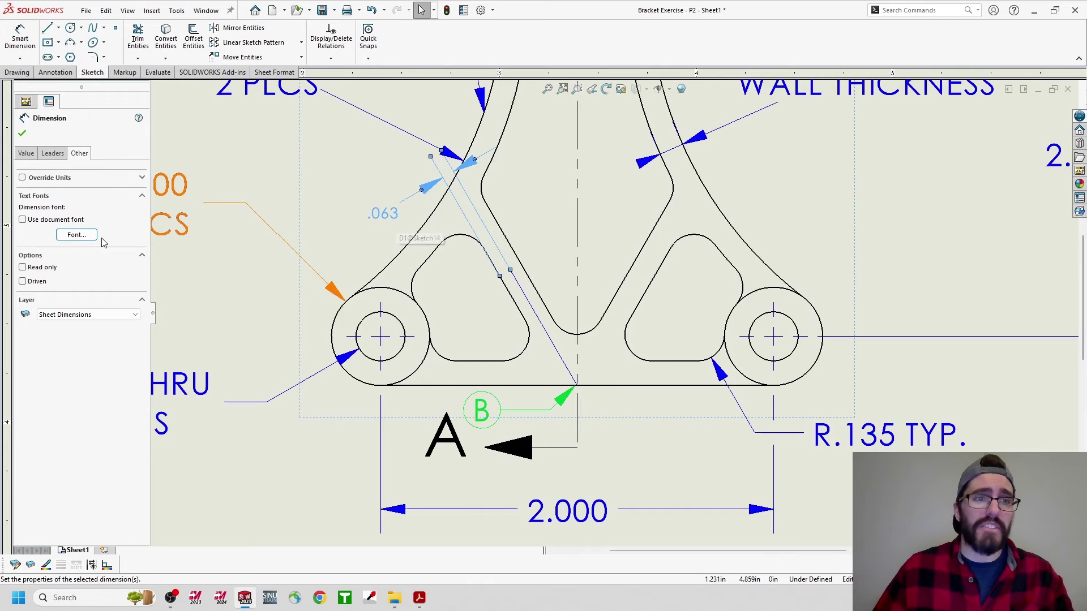
click(77, 237)
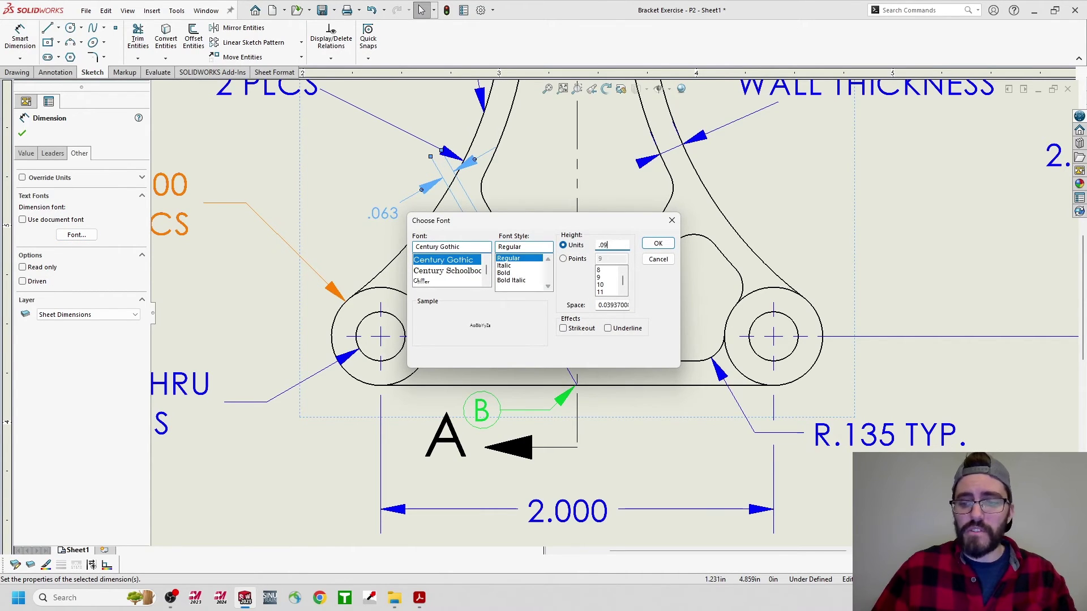
key(Return)
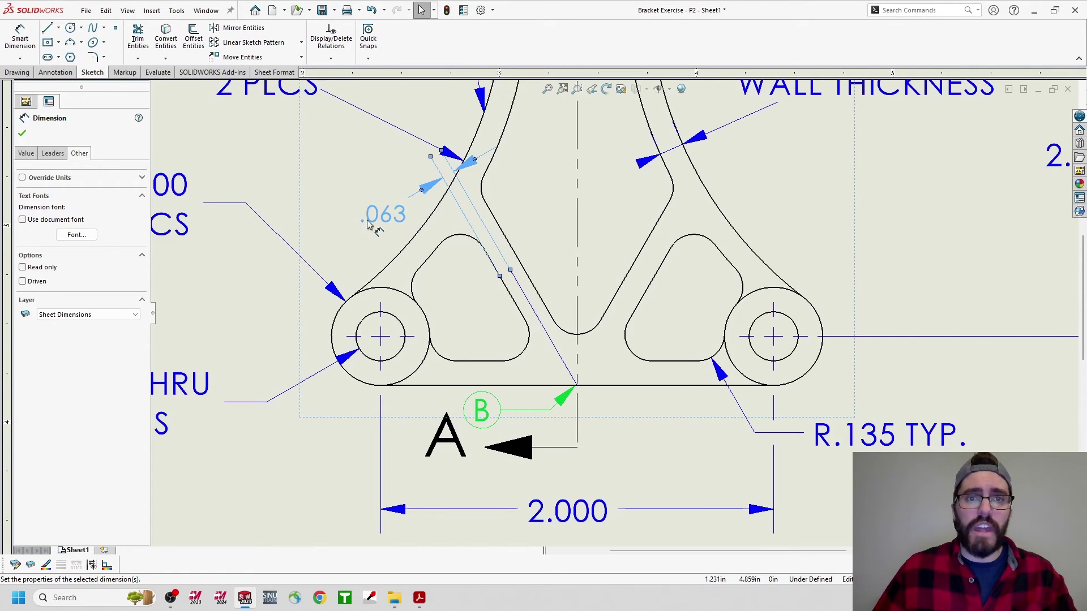
Convert the left rib's offset line to construction geometry and place its dimension text inside the lower-left pocket
click(474, 313)
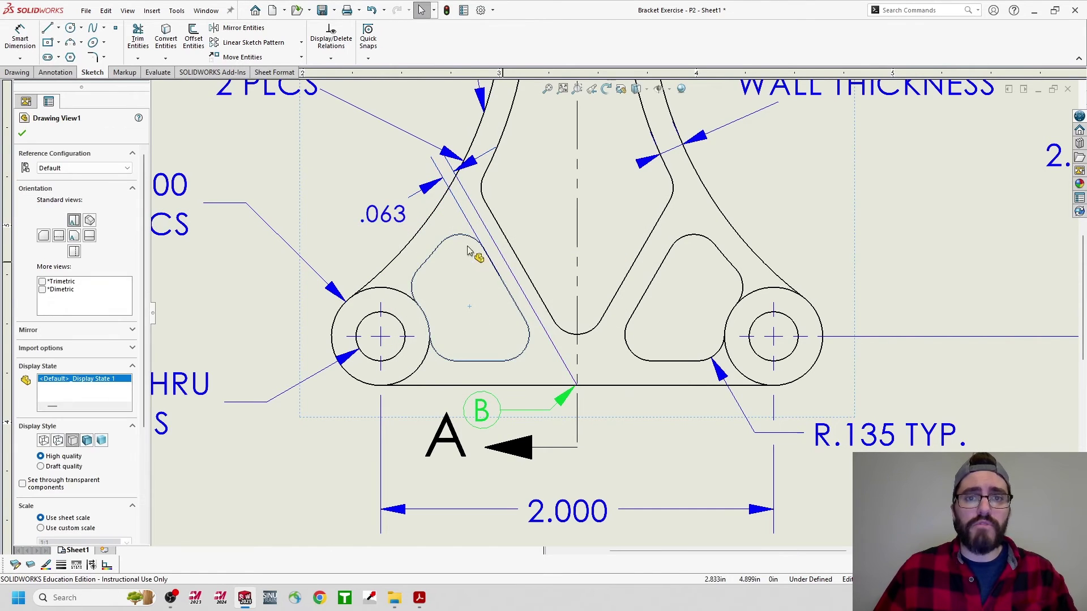
click(508, 265)
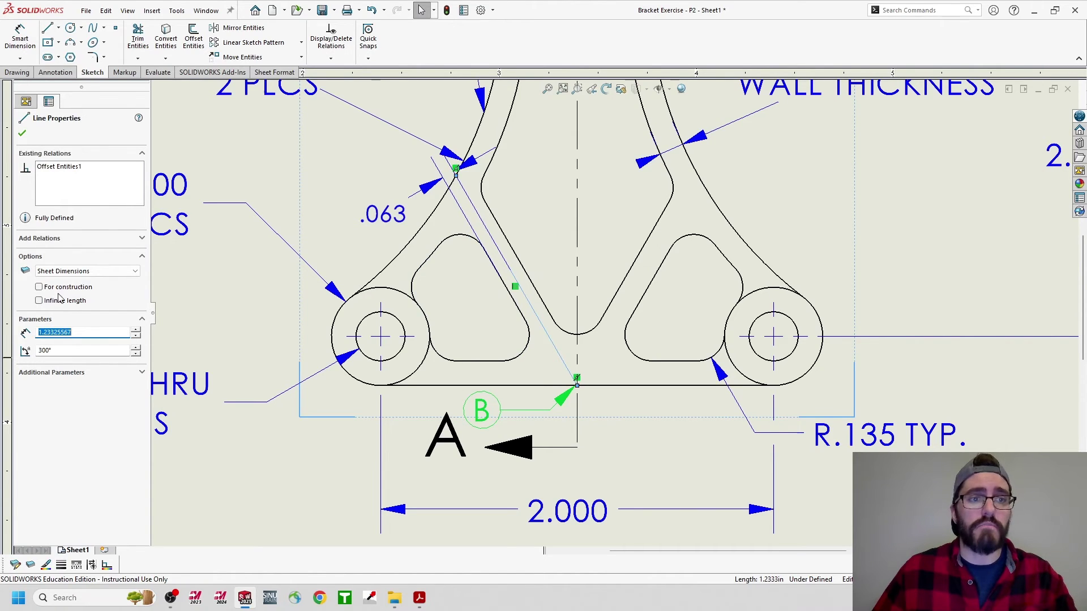
click(38, 287)
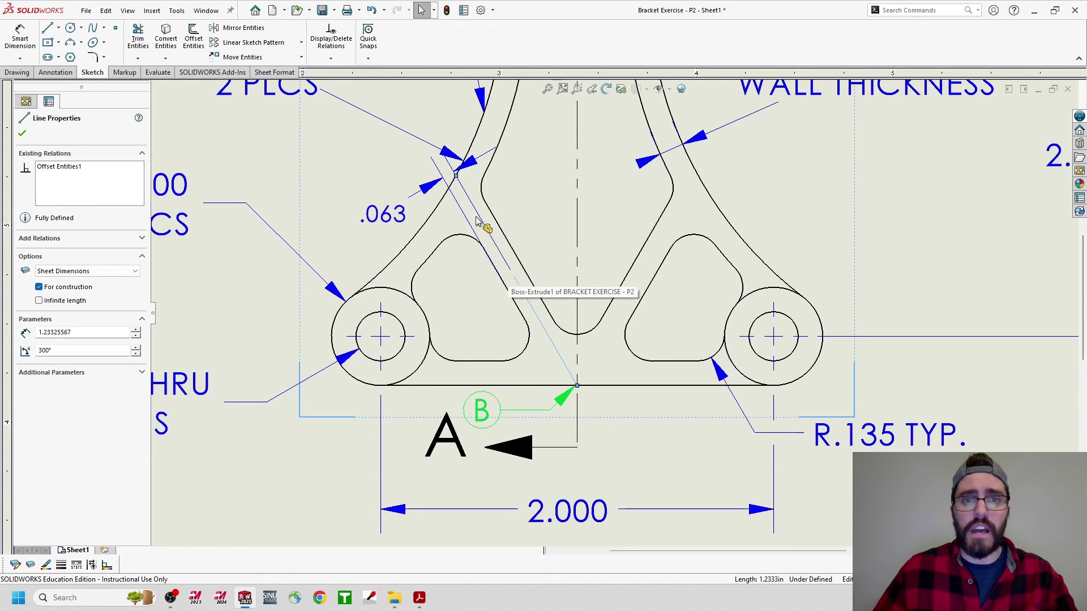
drag(396, 215, 482, 313)
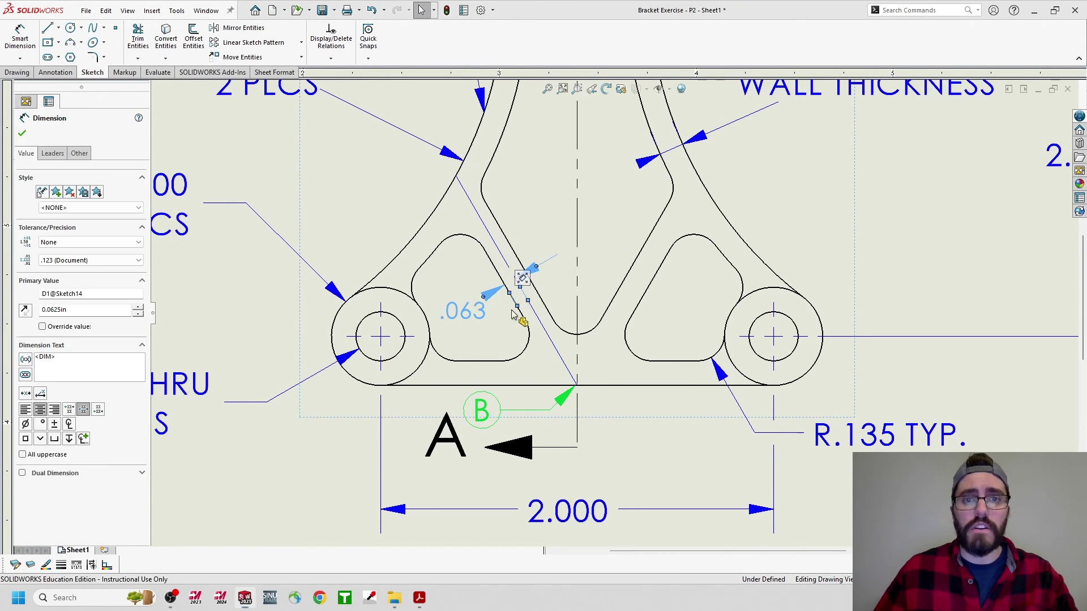
click(377, 206)
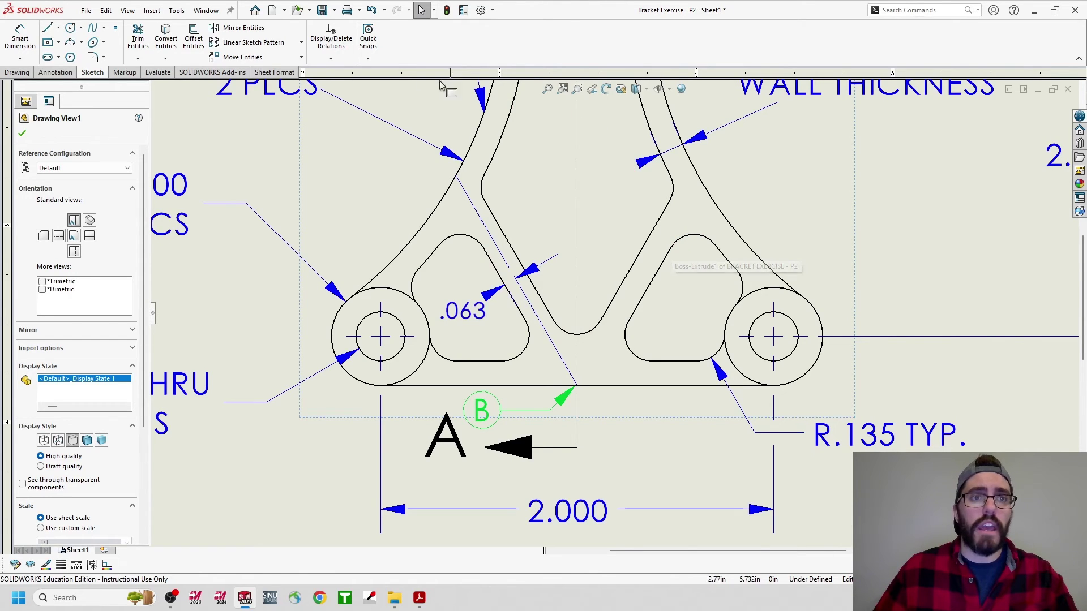
Offset the central pocket's right slanted edge by 0.0625 in into the right rib, adding a dimension
click(194, 37)
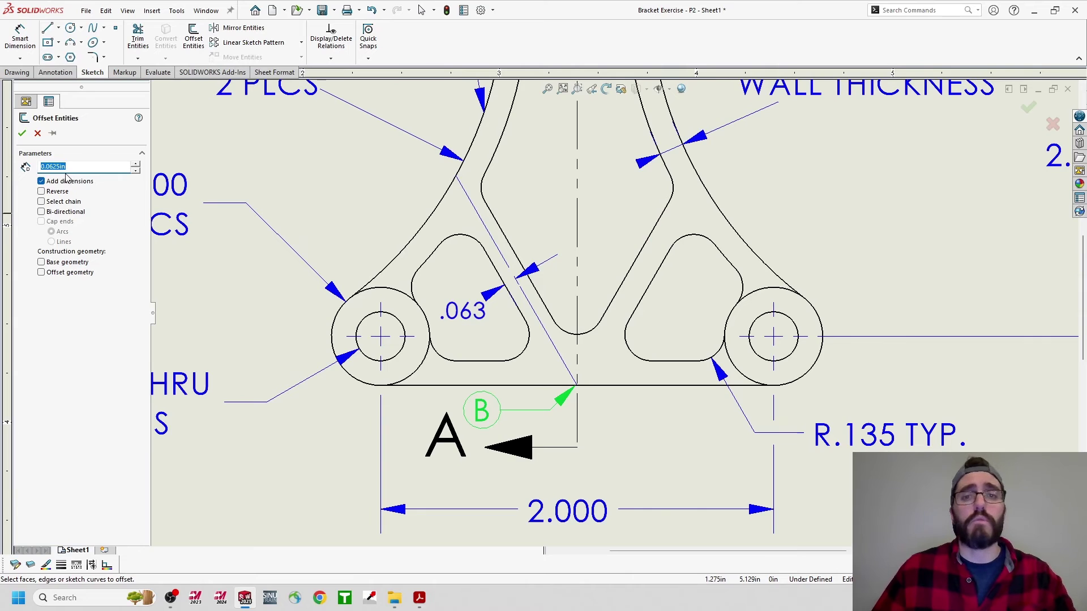
click(647, 251)
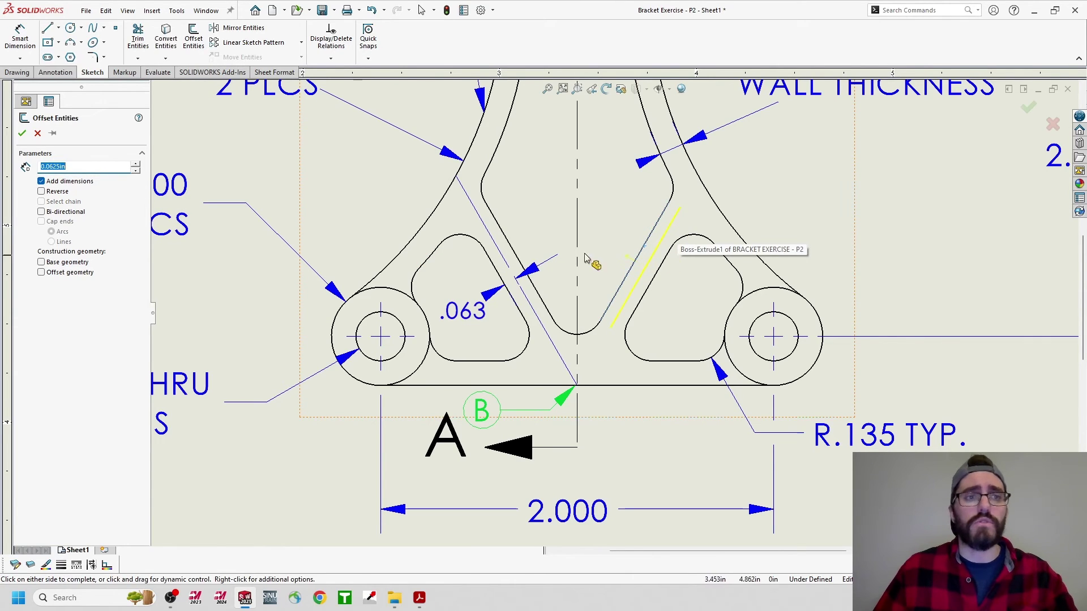
click(22, 134)
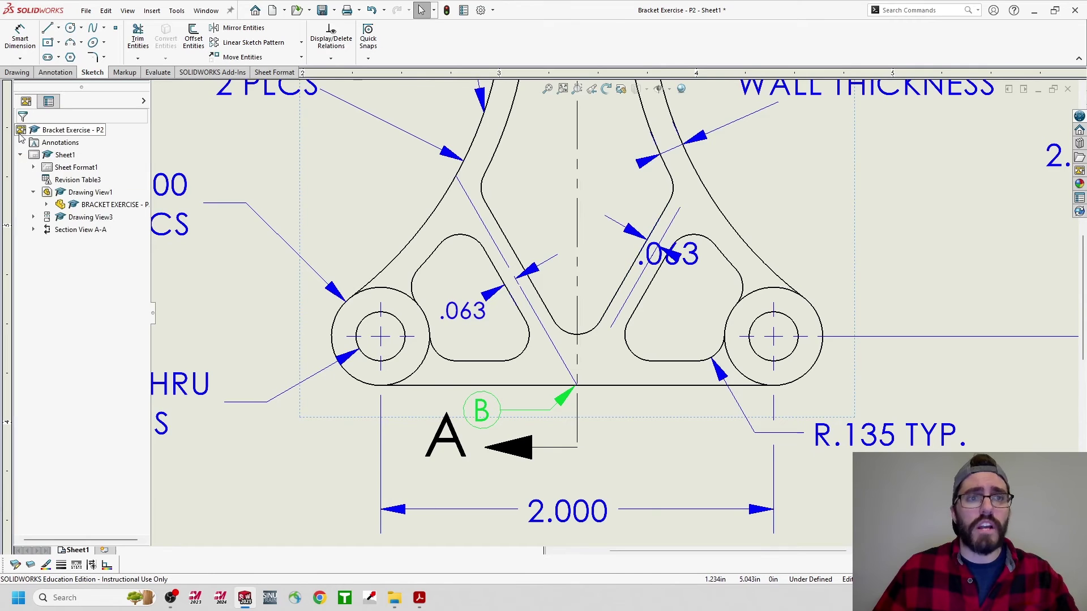
Move the right rib's offset dimension aside and stretch the offset line from the right outer arc to the bottom edge's midpoint
drag(688, 264, 804, 237)
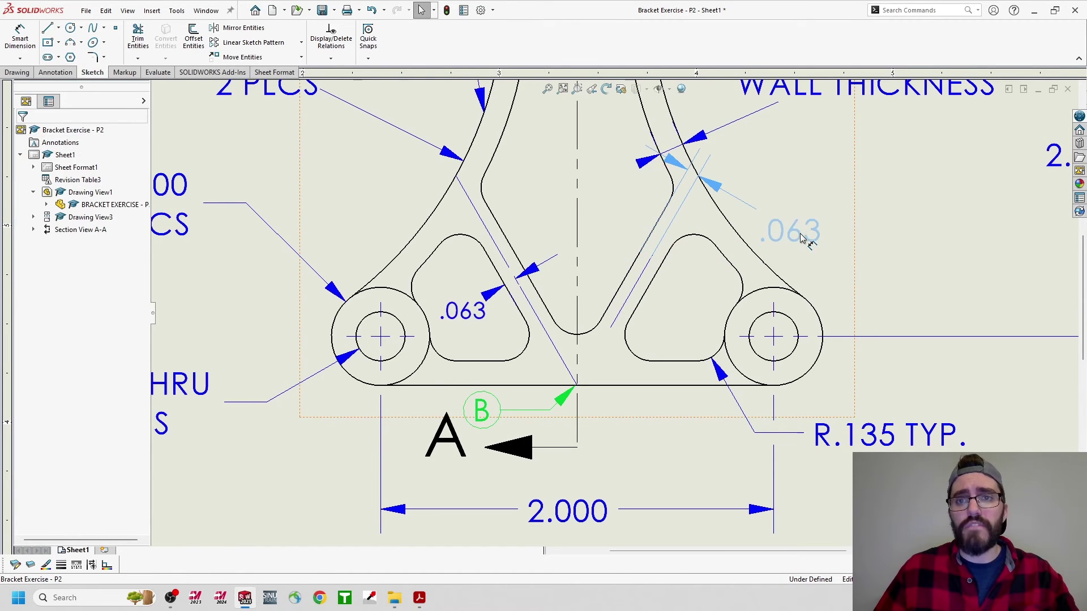
click(677, 222)
mouse_move(679, 225)
mouse_down()
mouse_move(700, 181)
mouse_move(717, 189)
mouse_up()
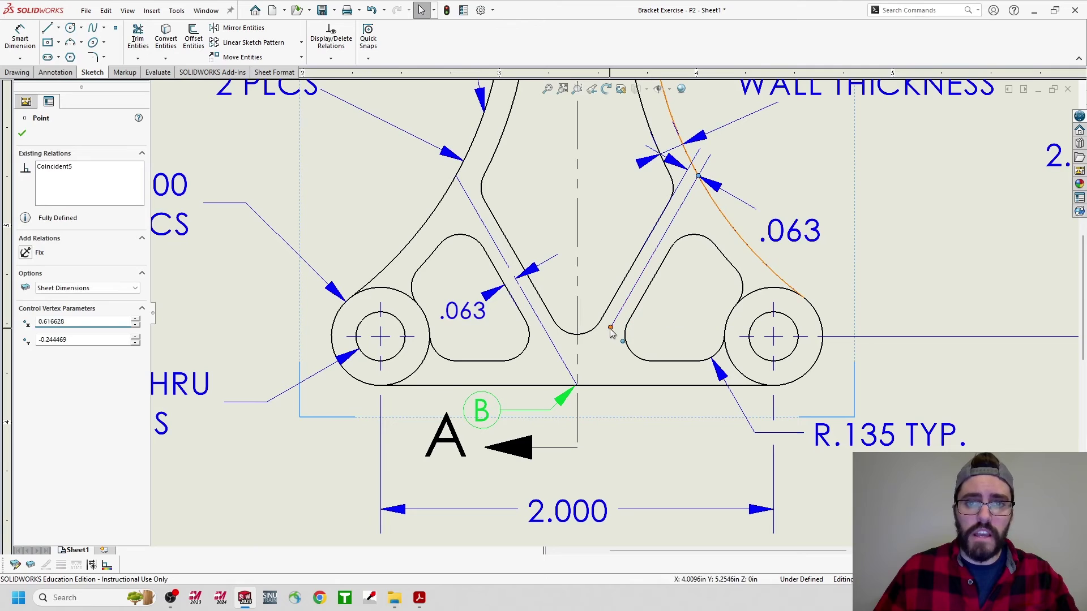
key(Escape)
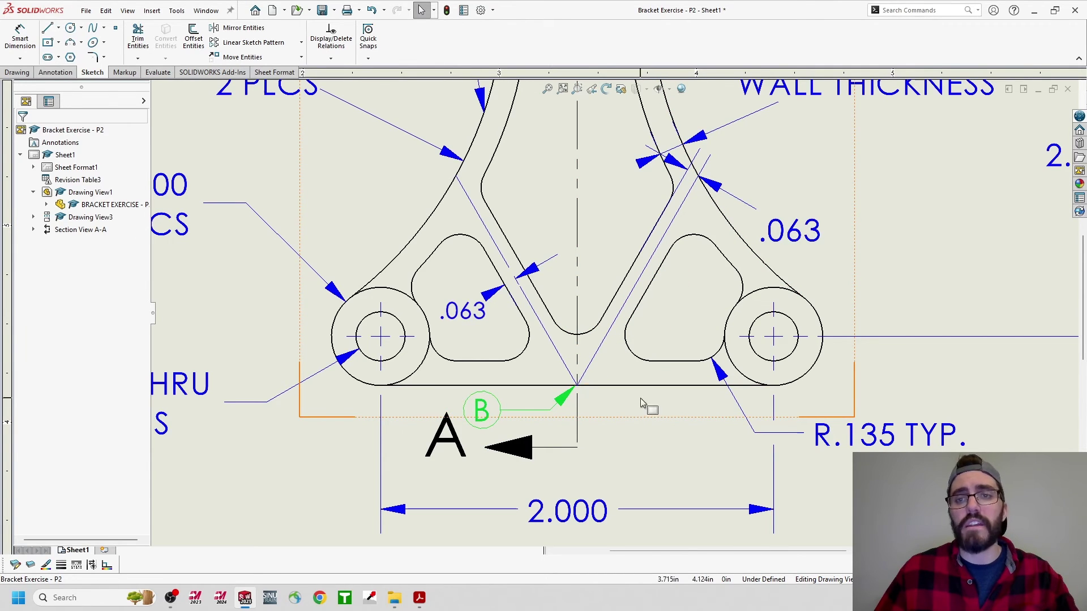
Give the right rib's offset dimension its own font setting with a text height of .09 in
click(795, 240)
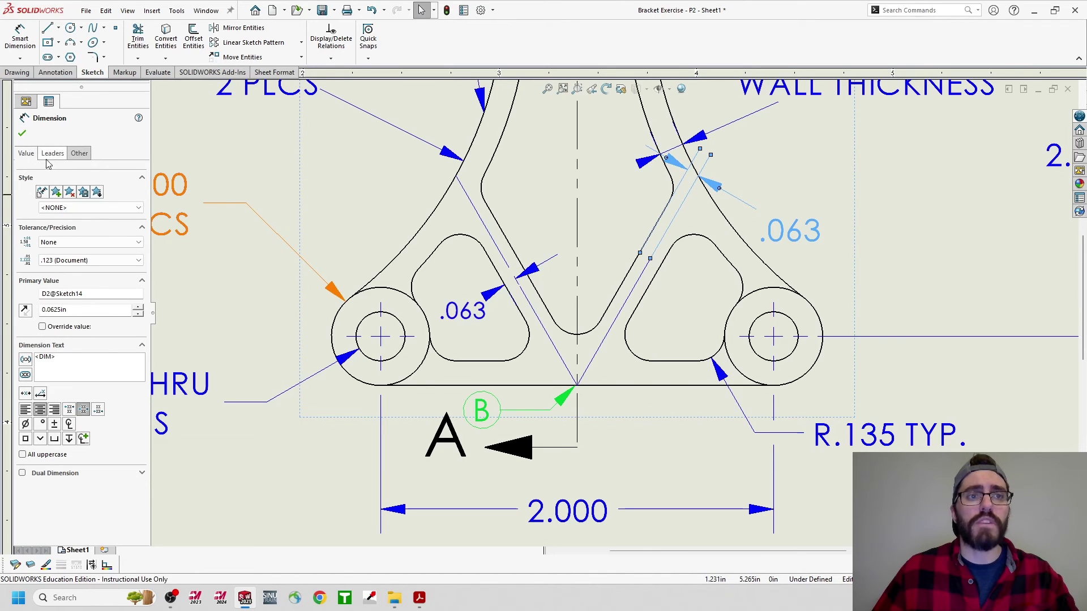
click(79, 153)
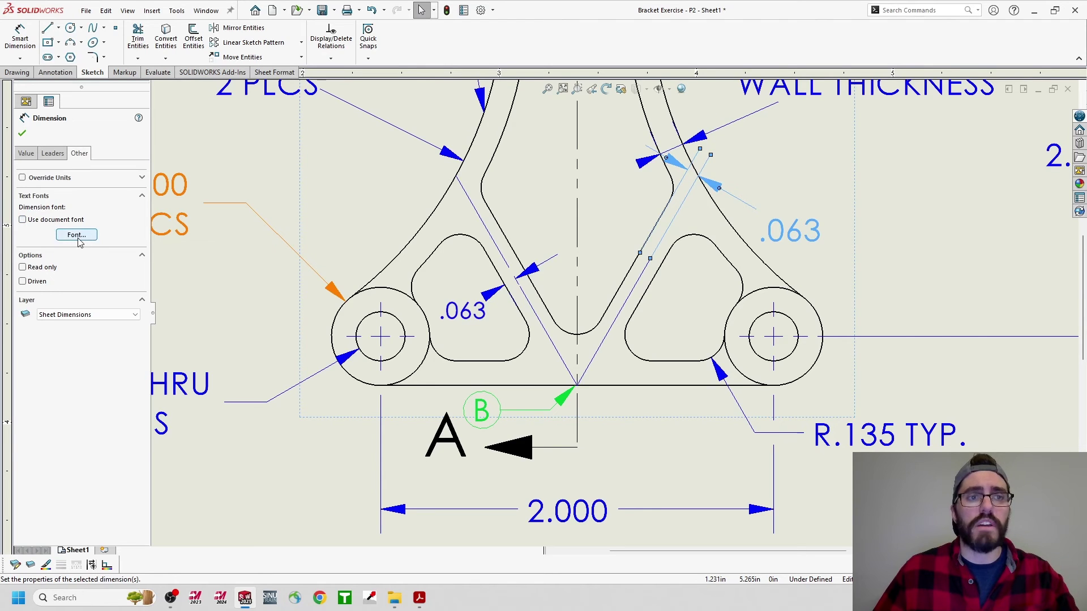
click(77, 235)
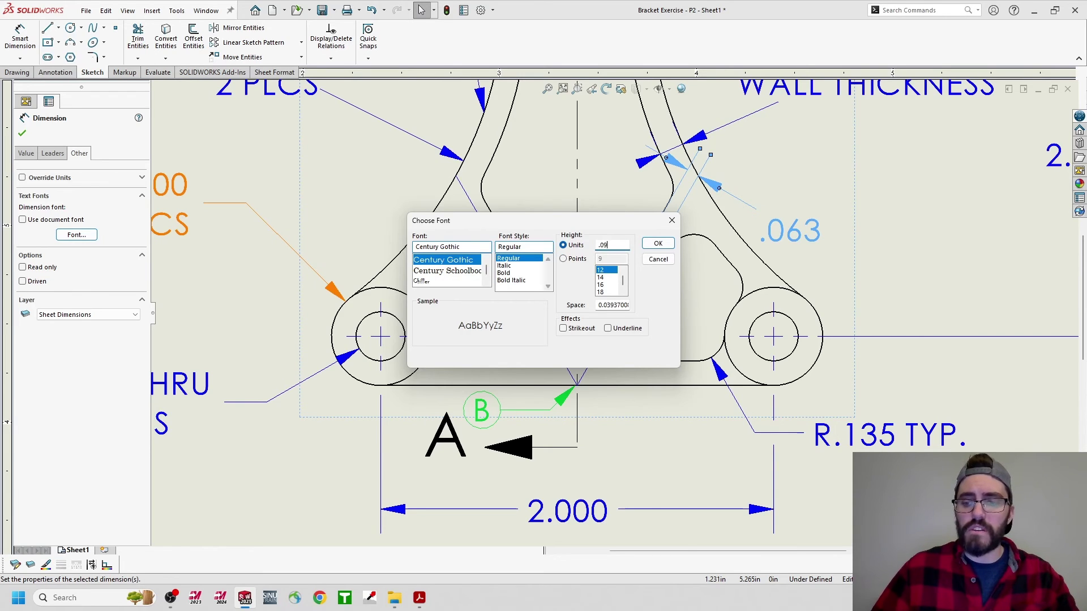
click(660, 245)
Place the right rib's dimension text inside the lower-right pocket and convert its offset line to construction geometry
drag(793, 240, 701, 303)
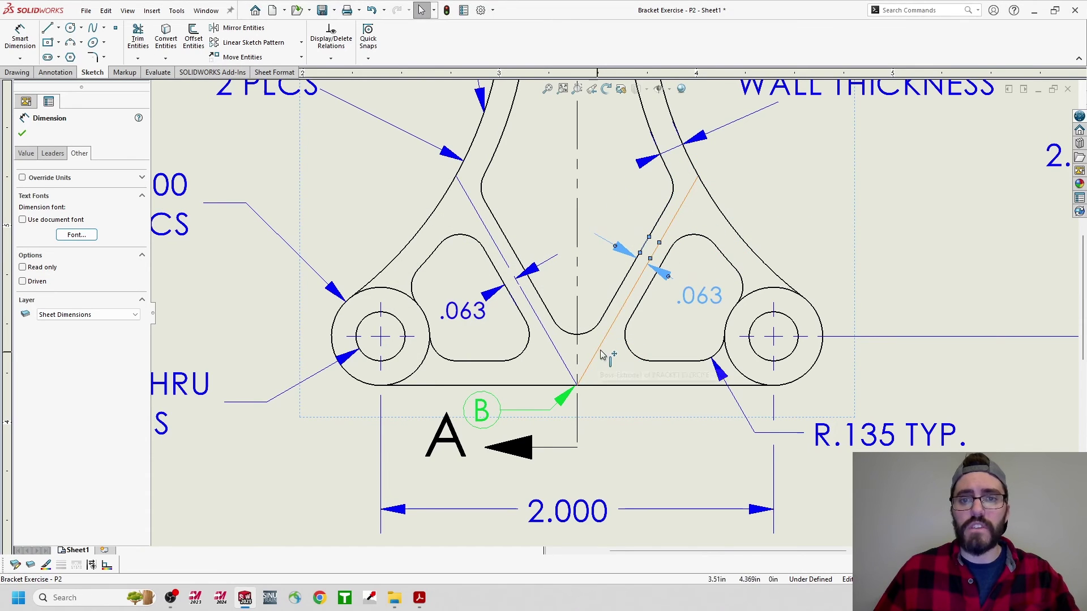
click(603, 354)
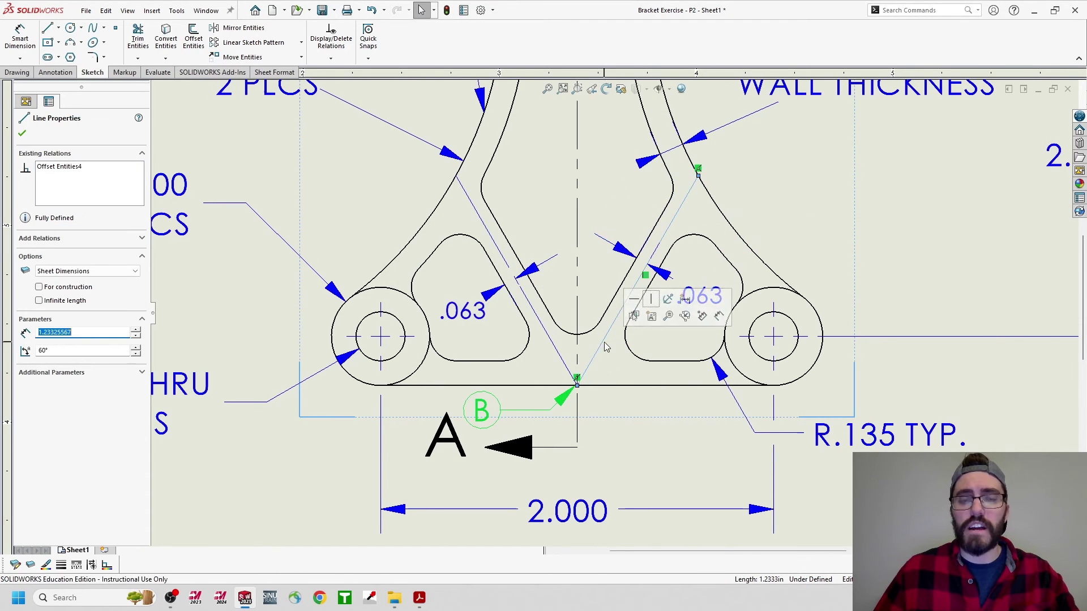
click(40, 289)
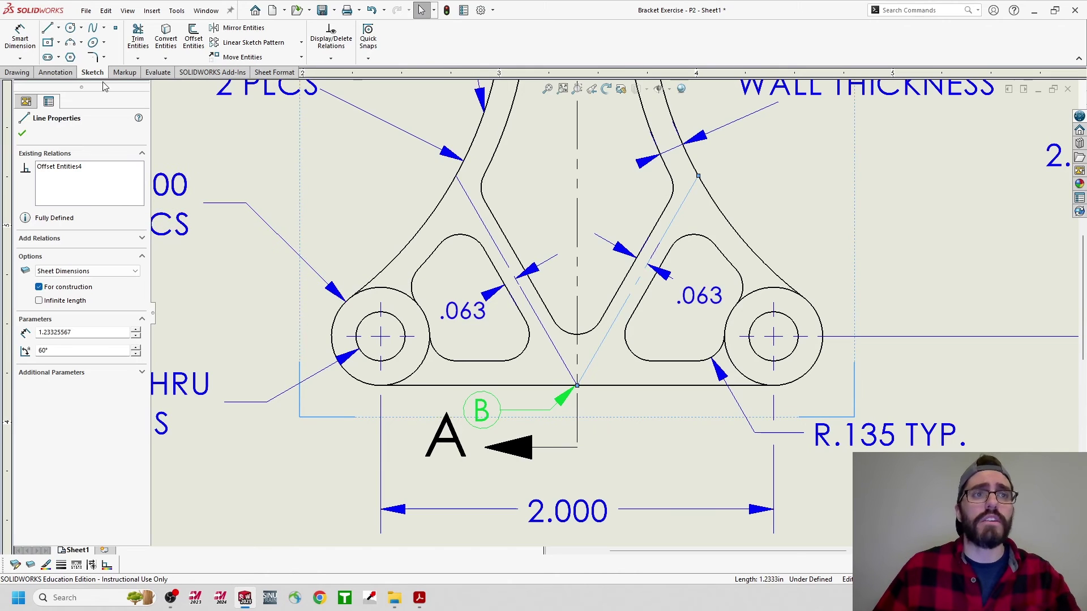
Add a driven angle dimension between the left and right ribs' construction lines, placing its text inside the central pocket
click(20, 37)
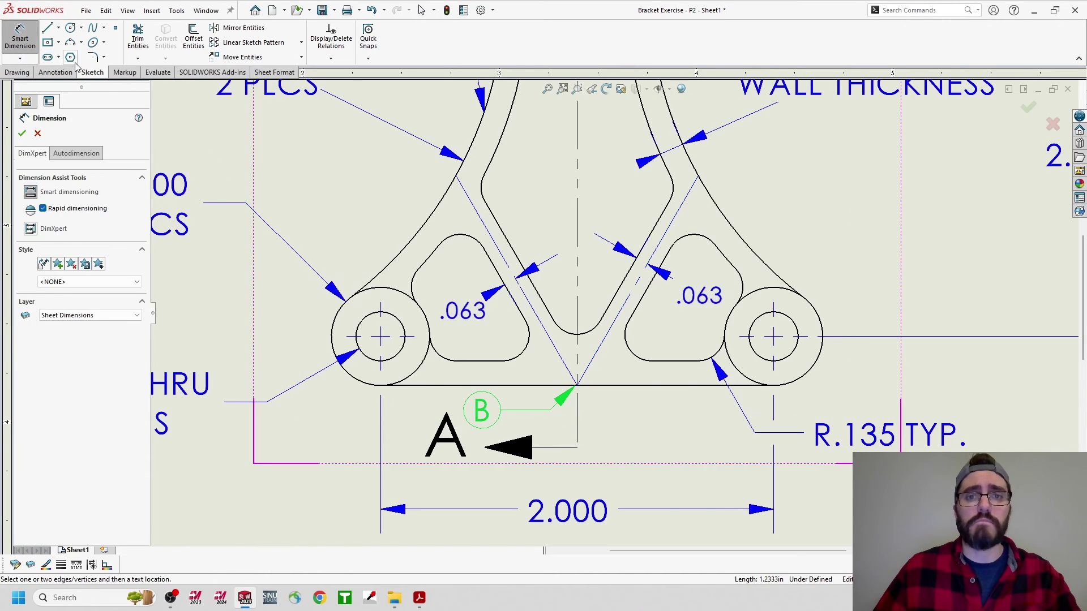
click(486, 233)
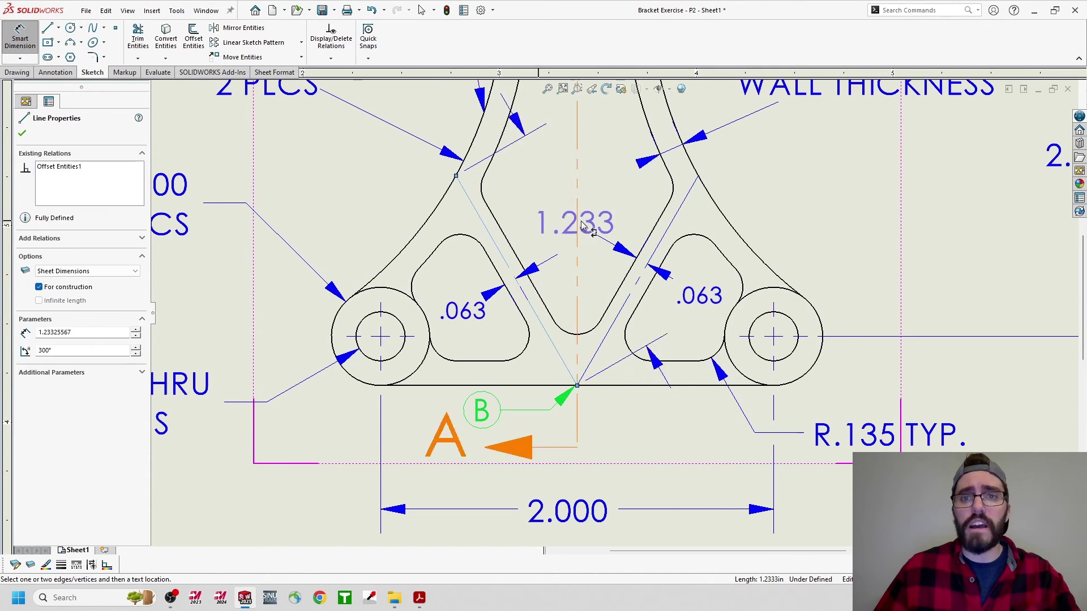
click(667, 231)
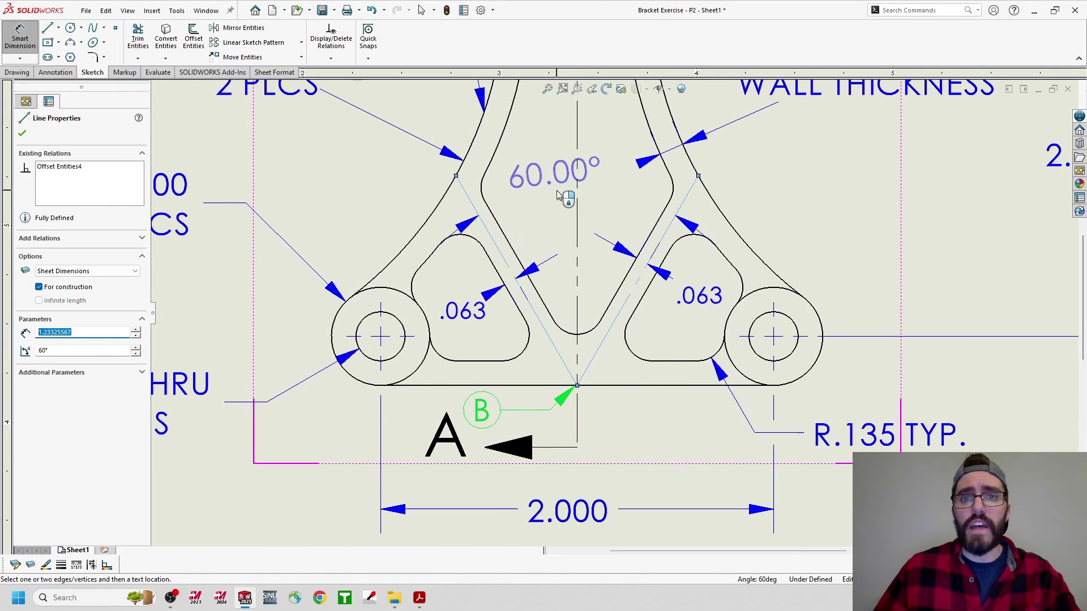
click(552, 189)
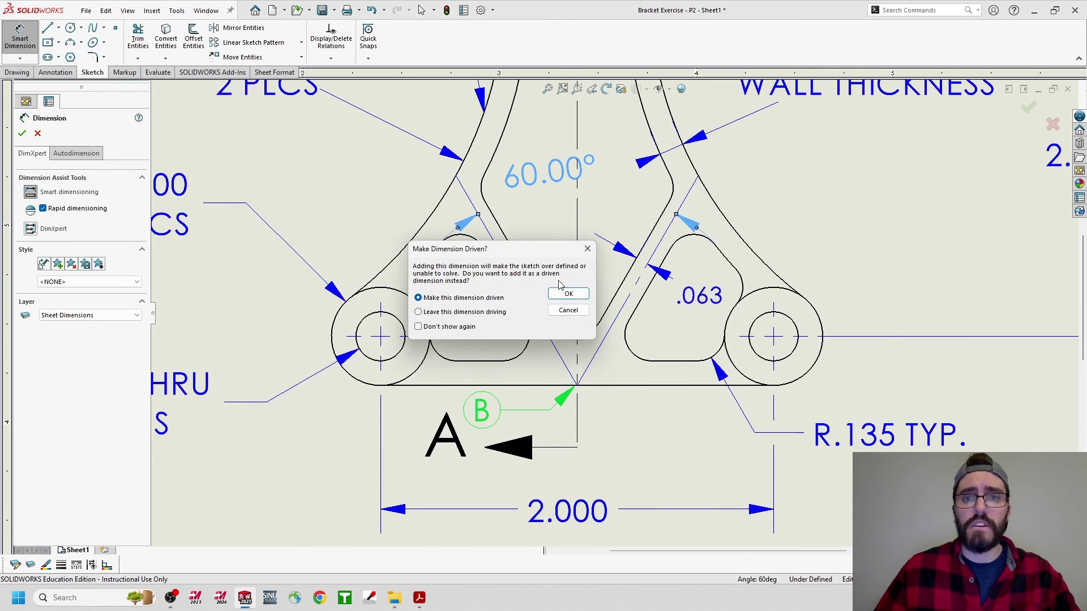
click(568, 294)
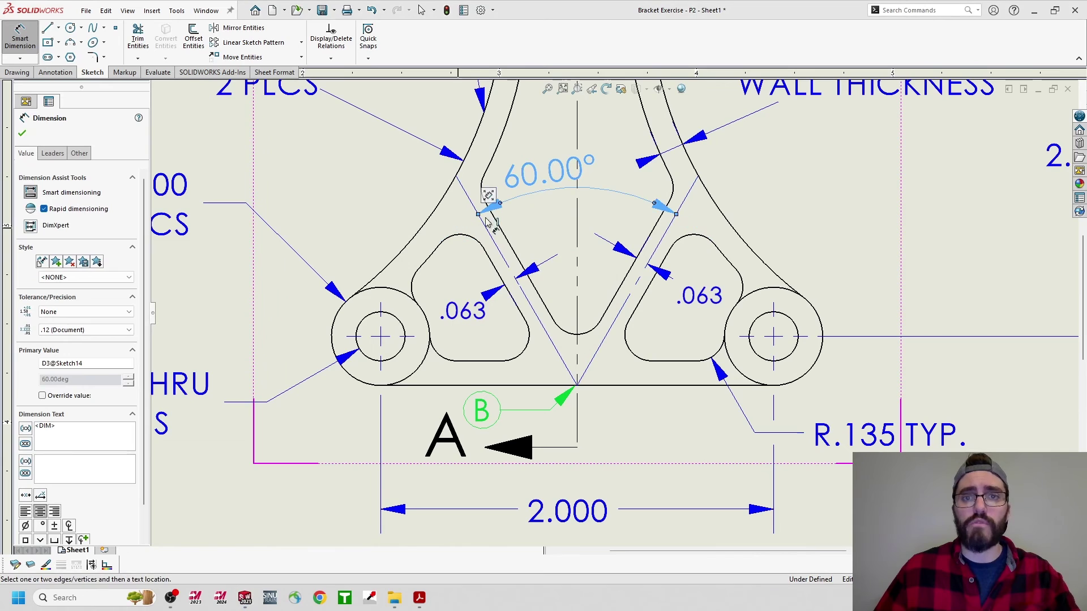
Reposition the angle dimension's text in the central pocket and the right rib's dimension text in the lower-right pocket
drag(545, 173, 528, 171)
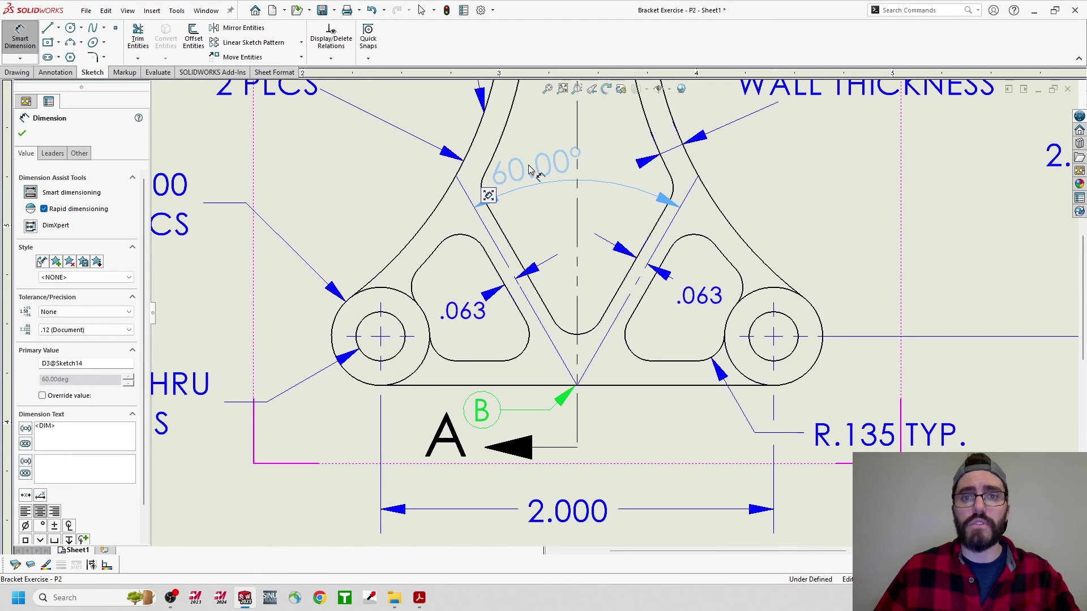
click(700, 304)
drag(700, 304, 693, 317)
scroll(789, 252, up, 5)
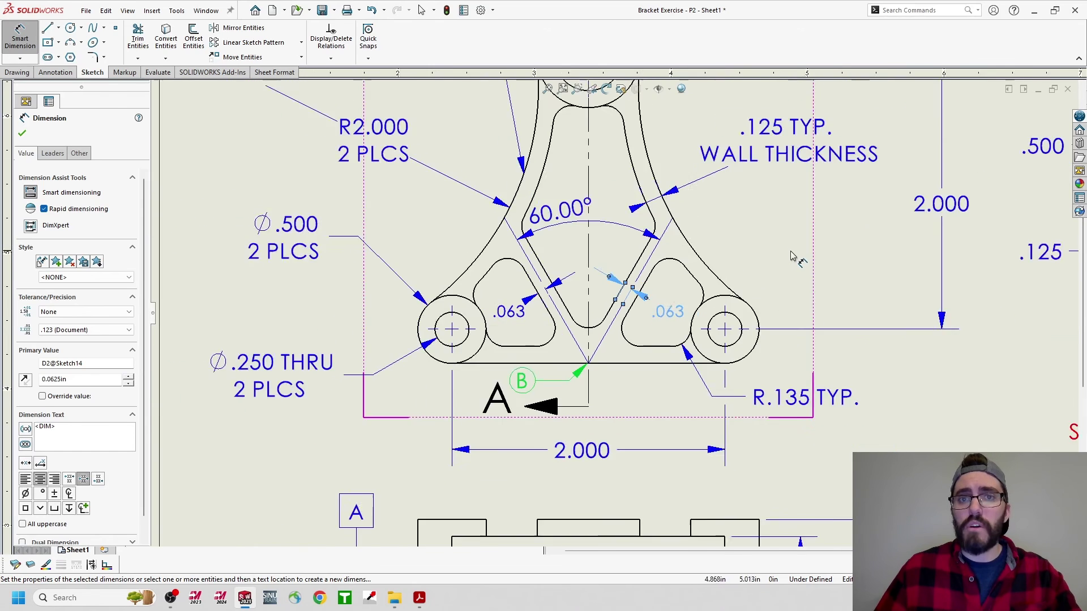
drag(592, 259, 585, 255)
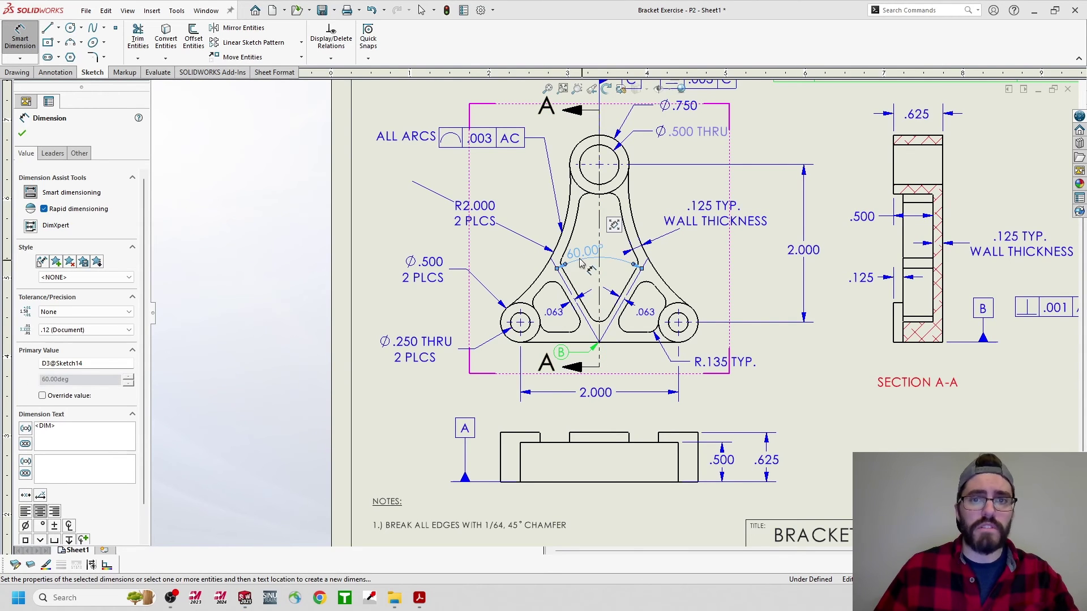
Override the rib angle dimension's value with 60° and set its precision to None
click(49, 396)
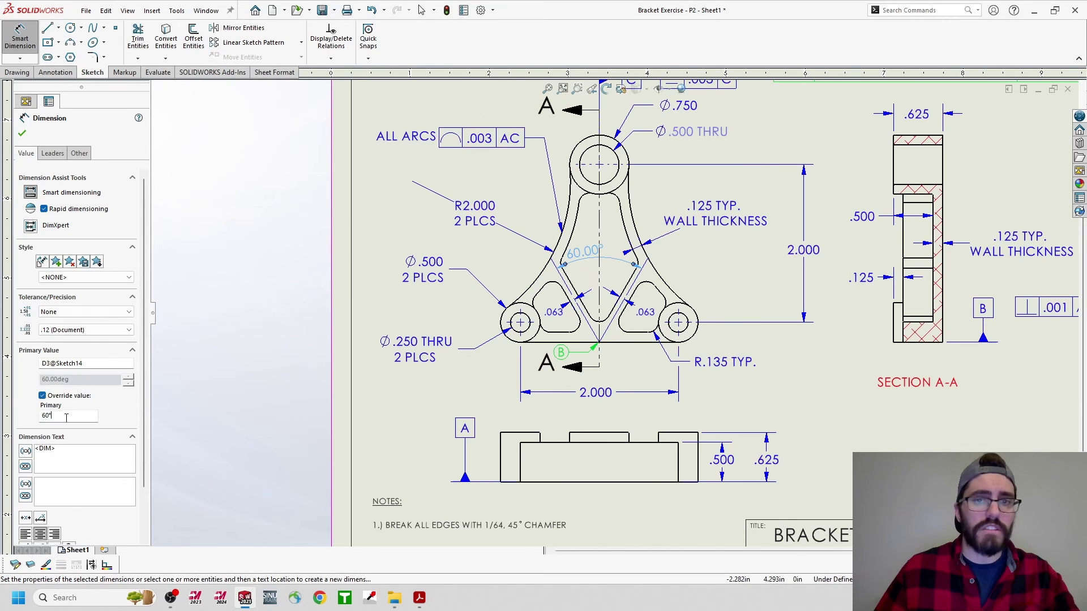
click(58, 333)
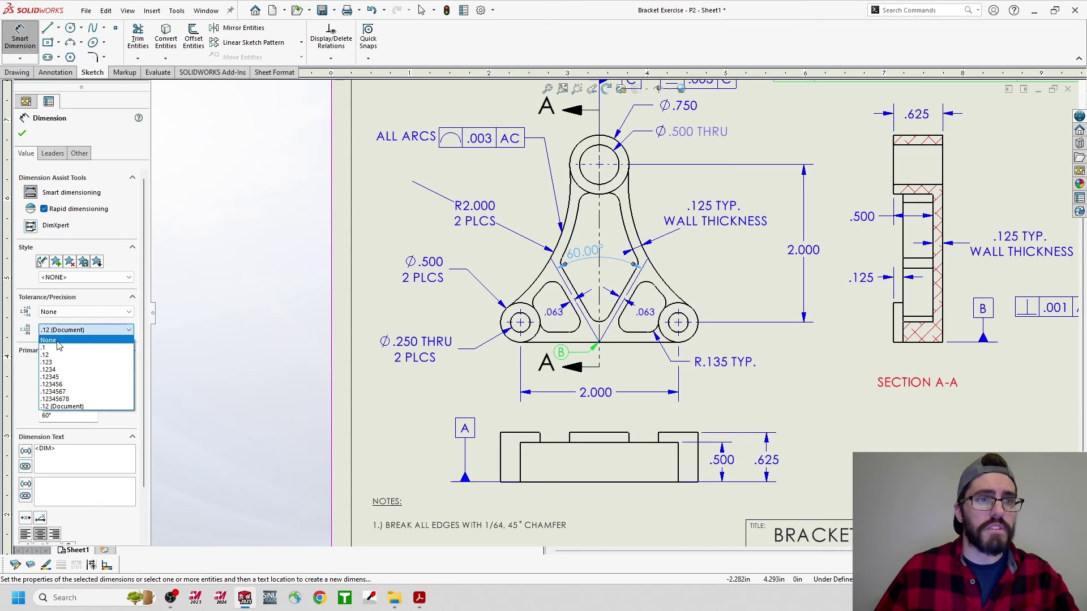
click(58, 342)
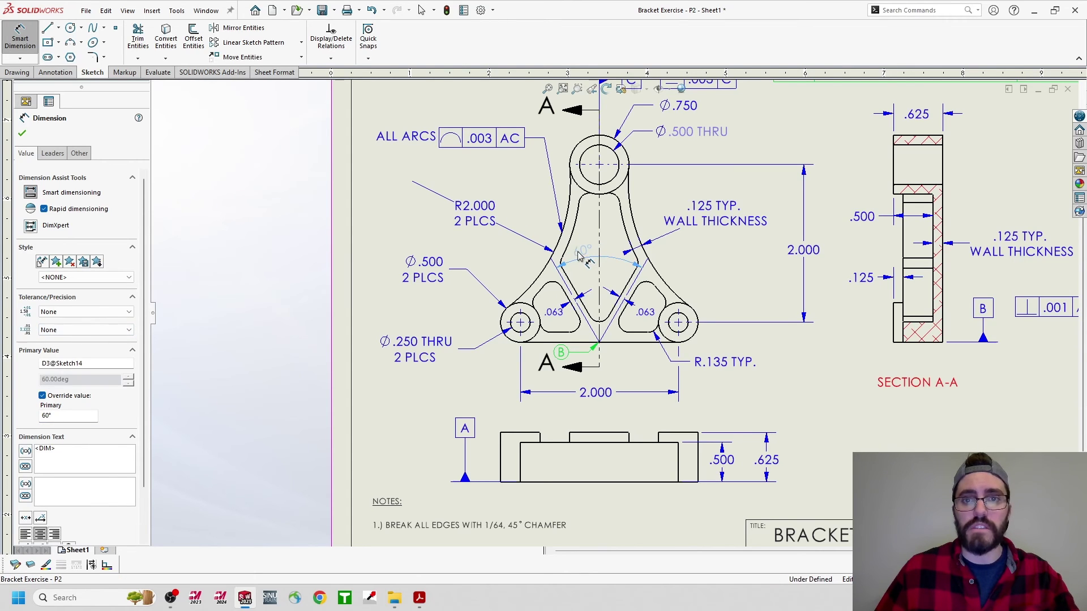
scroll(615, 313, up, 3)
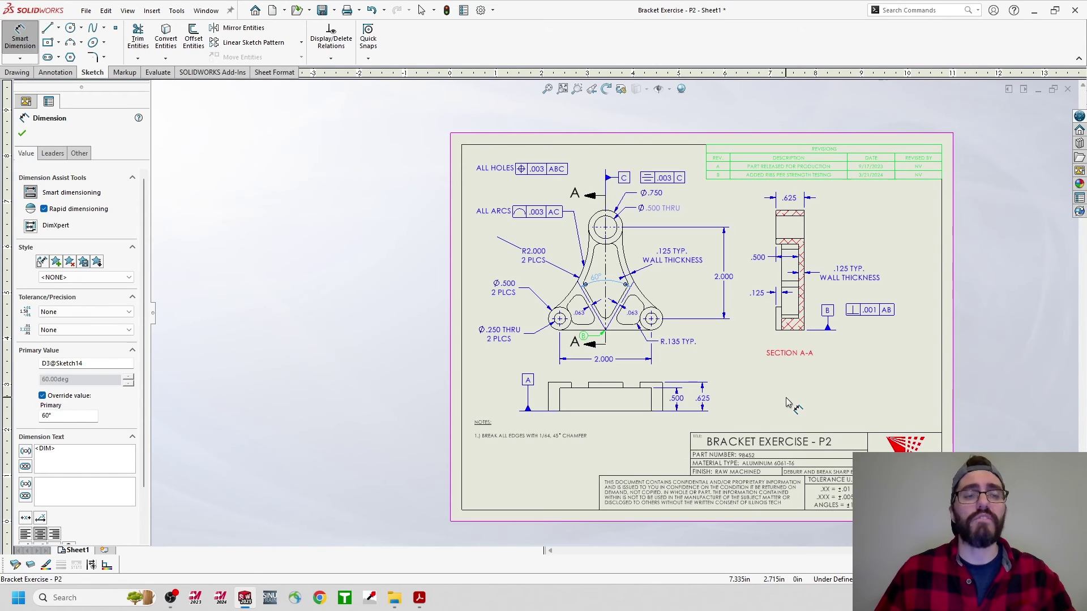
Export the drawing as DXF file Bracket Exercise - P2 in (2) 2D Drawings, including all layers and exporting affected geometric tolerances as blocks
click(17, 73)
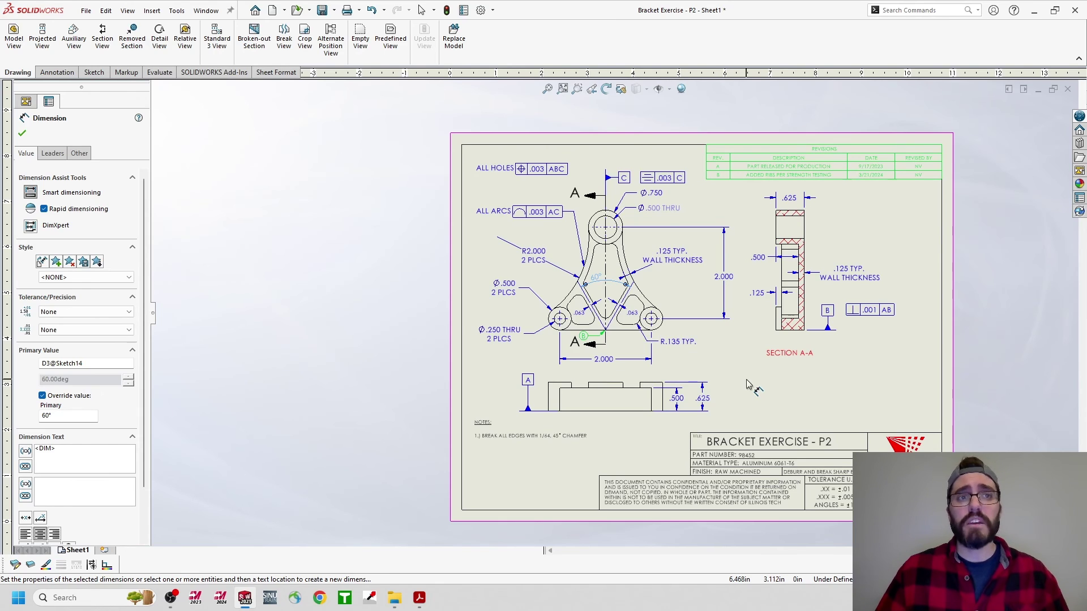
click(85, 10)
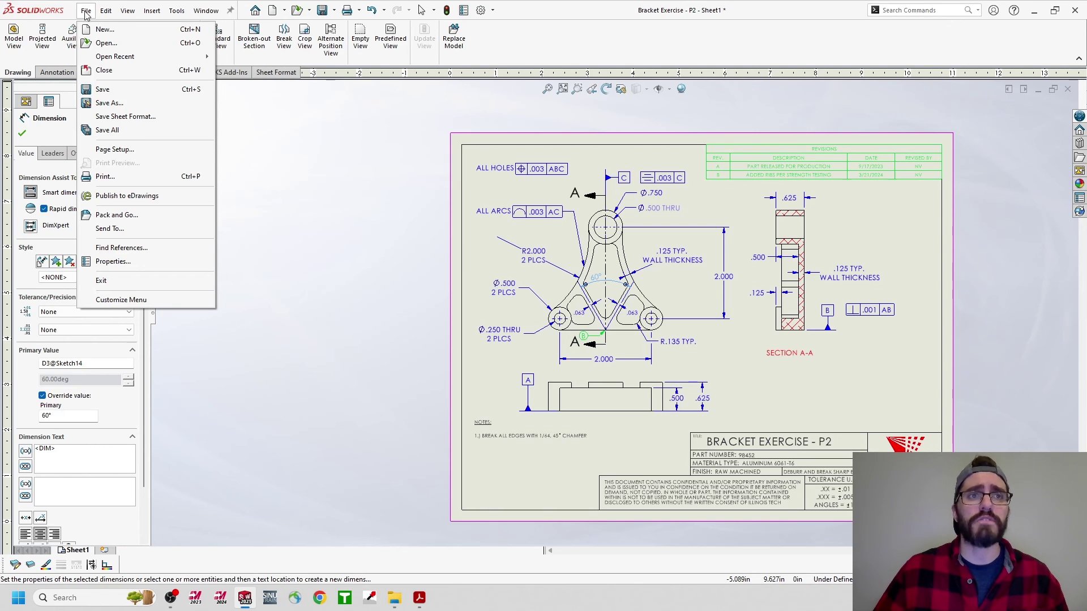
click(106, 103)
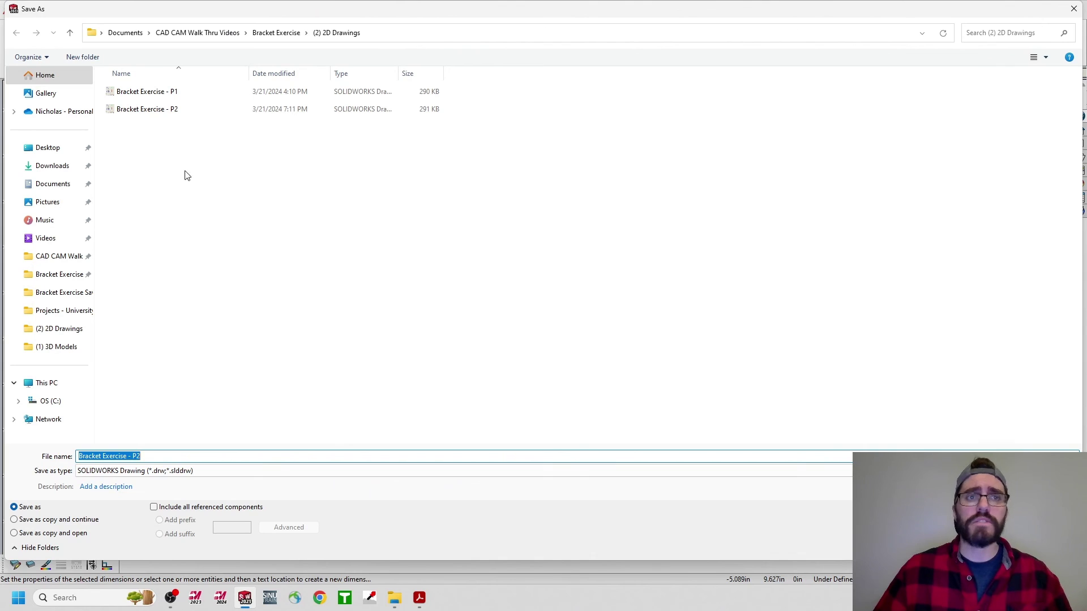
click(133, 477)
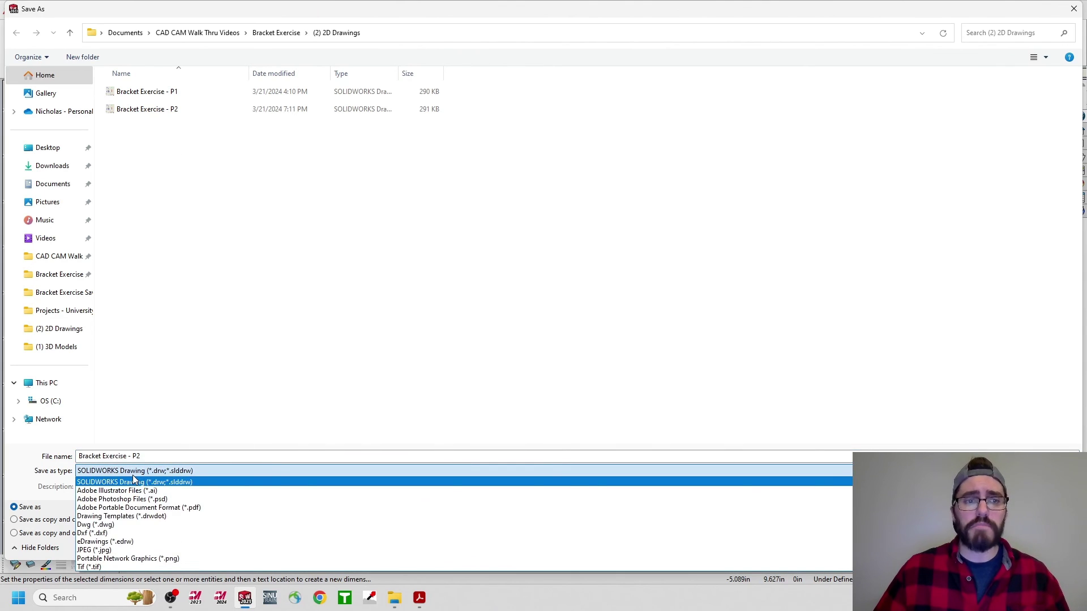
click(127, 508)
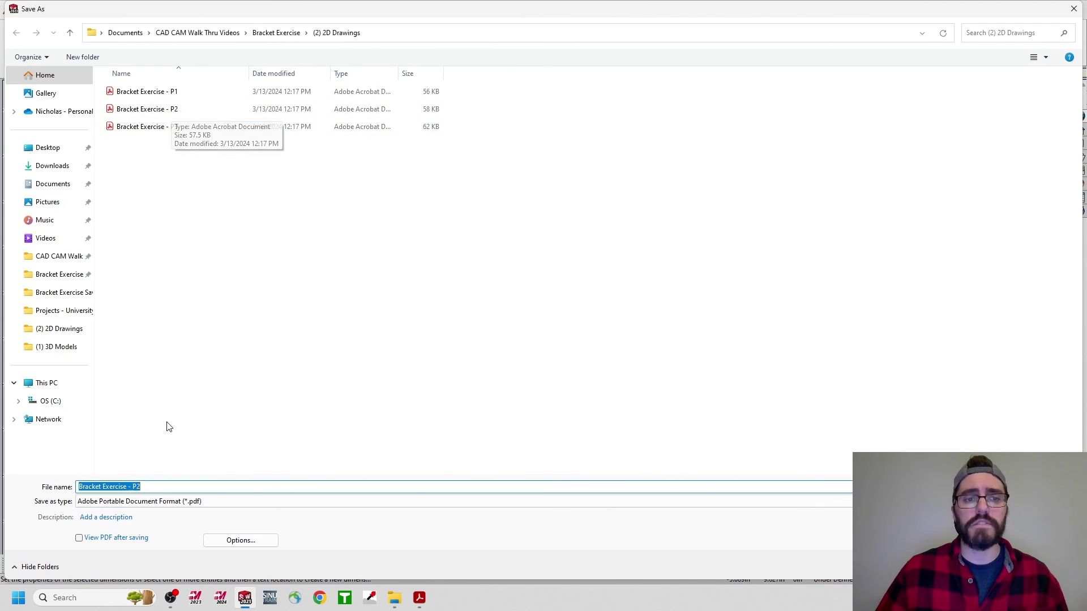
click(125, 503)
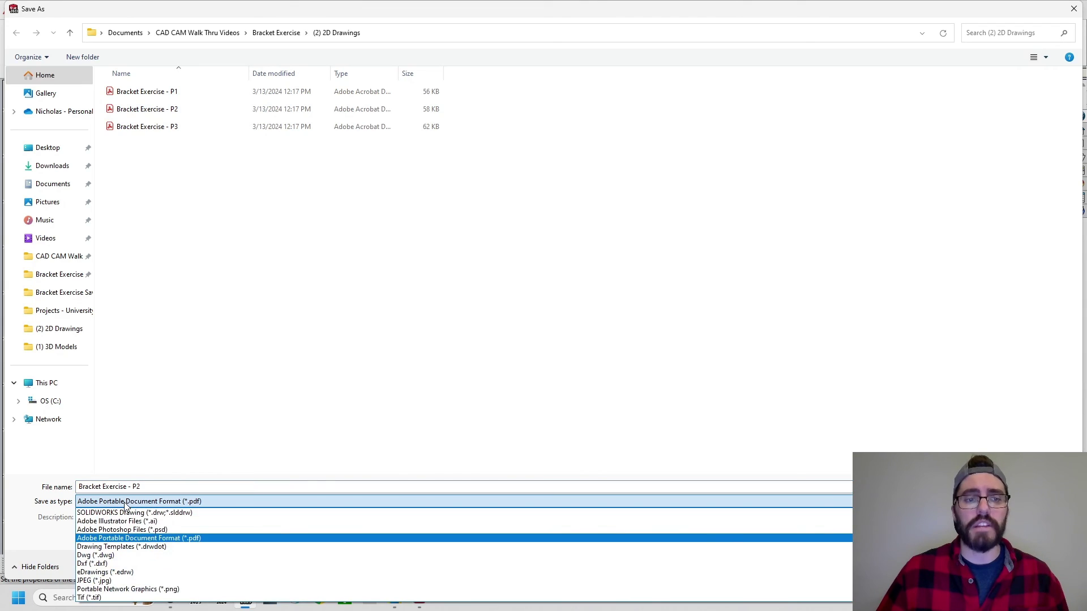
click(96, 564)
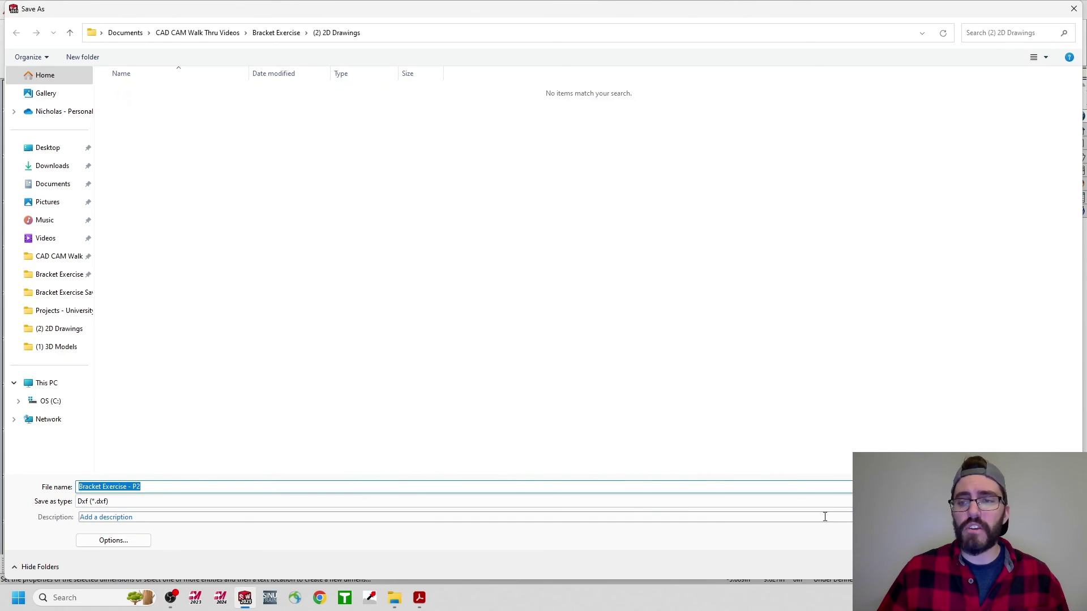
key(Return)
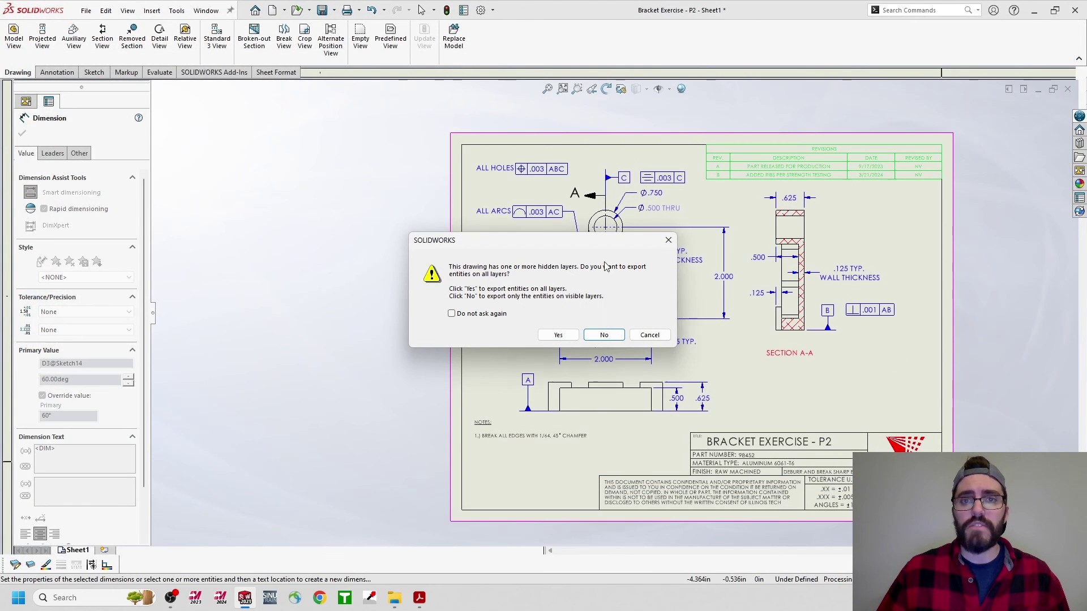
click(559, 335)
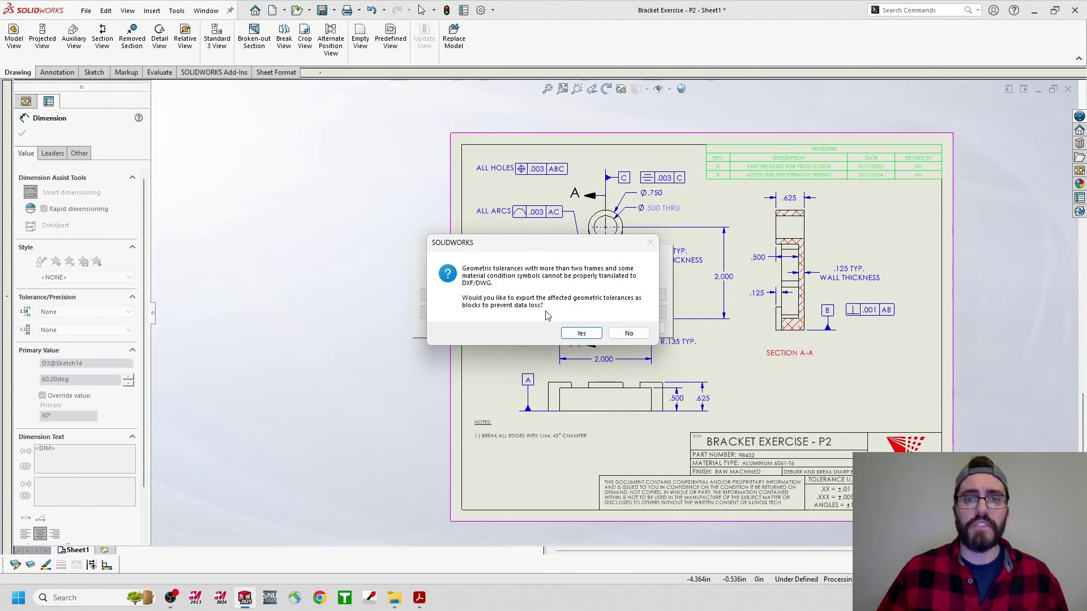
click(580, 336)
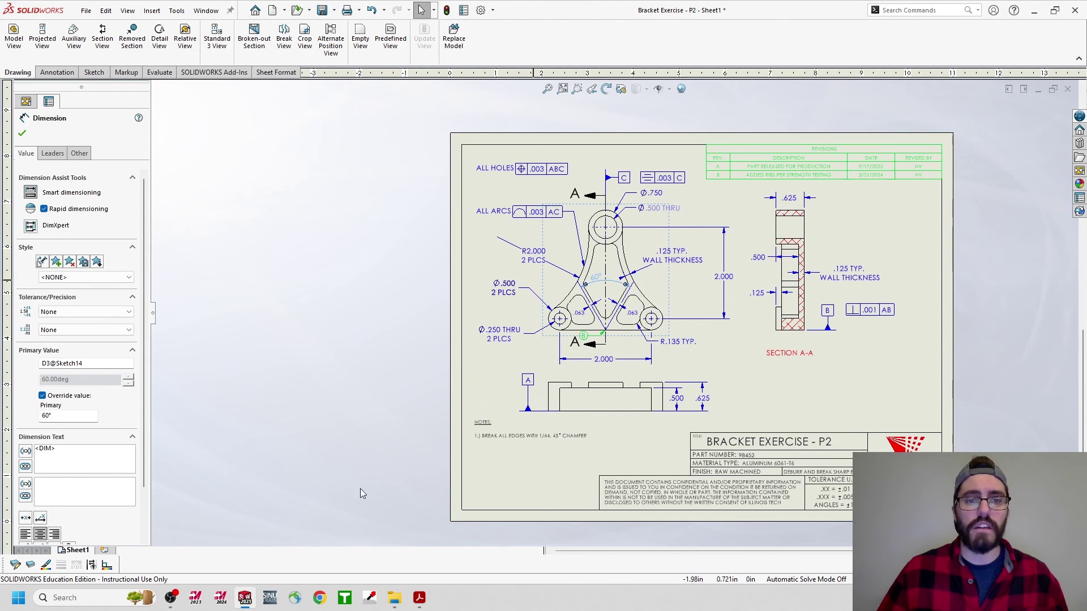
Switch to File Explorer and open the Bracket Exercise - P2 DXF from (2) 2D Drawings in eDrawings, accepting the licence agreement
click(395, 598)
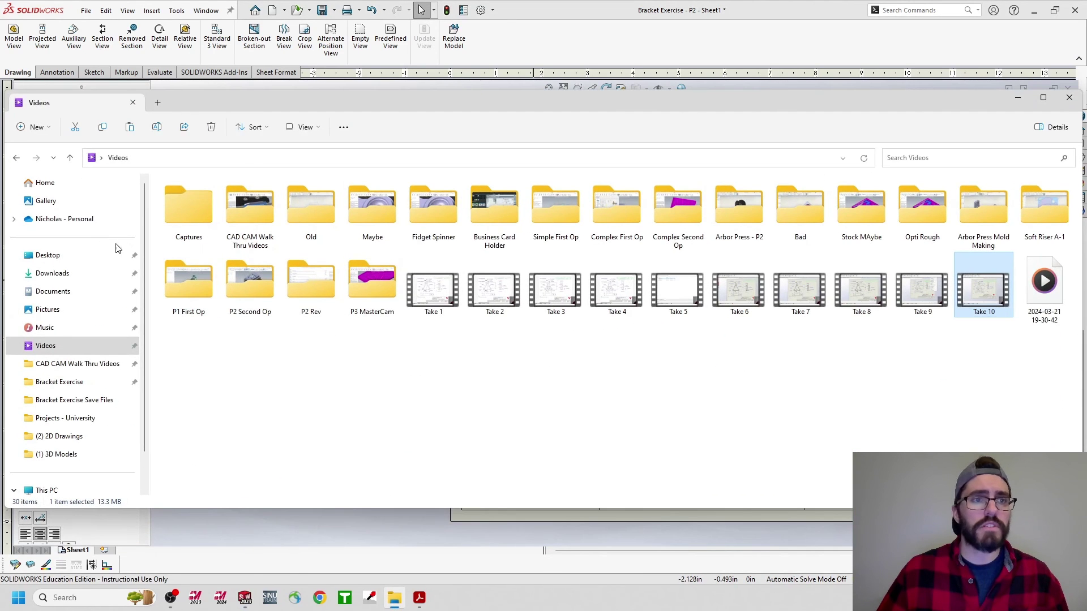
click(46, 382)
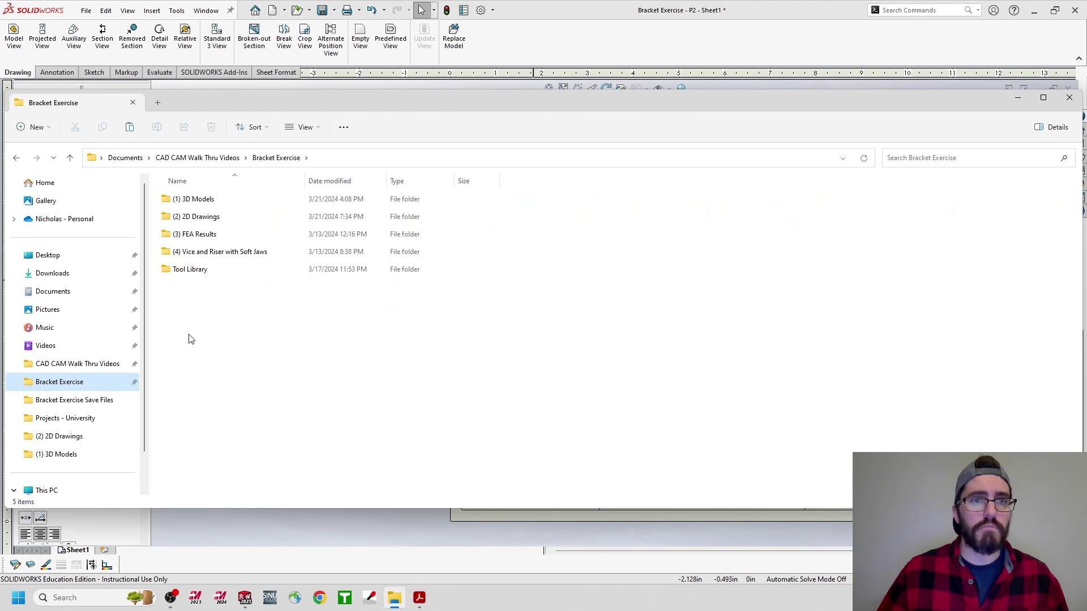
double_click(196, 218)
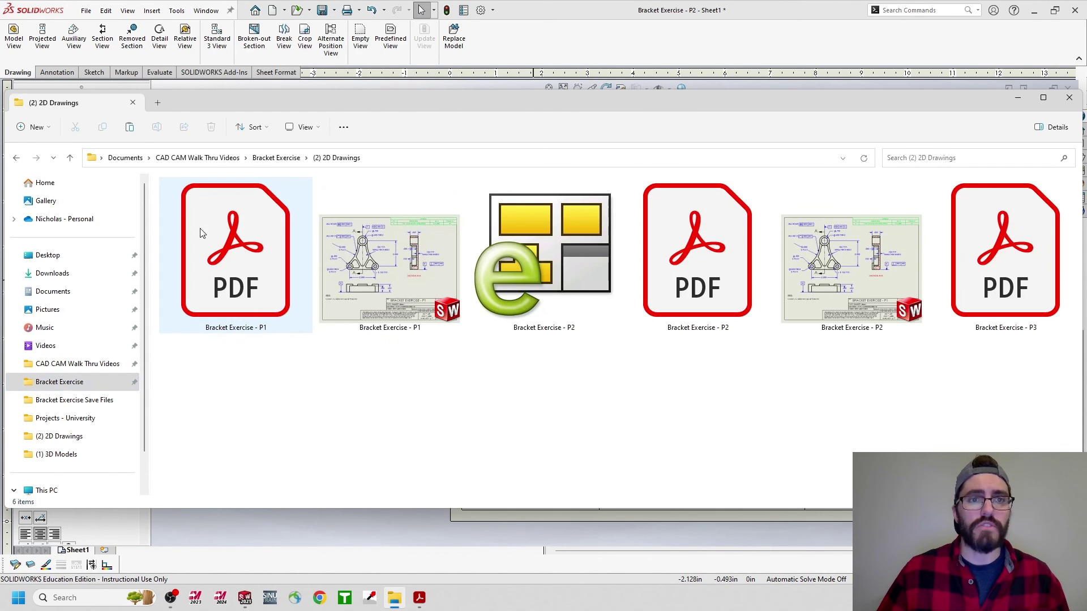
double_click(542, 275)
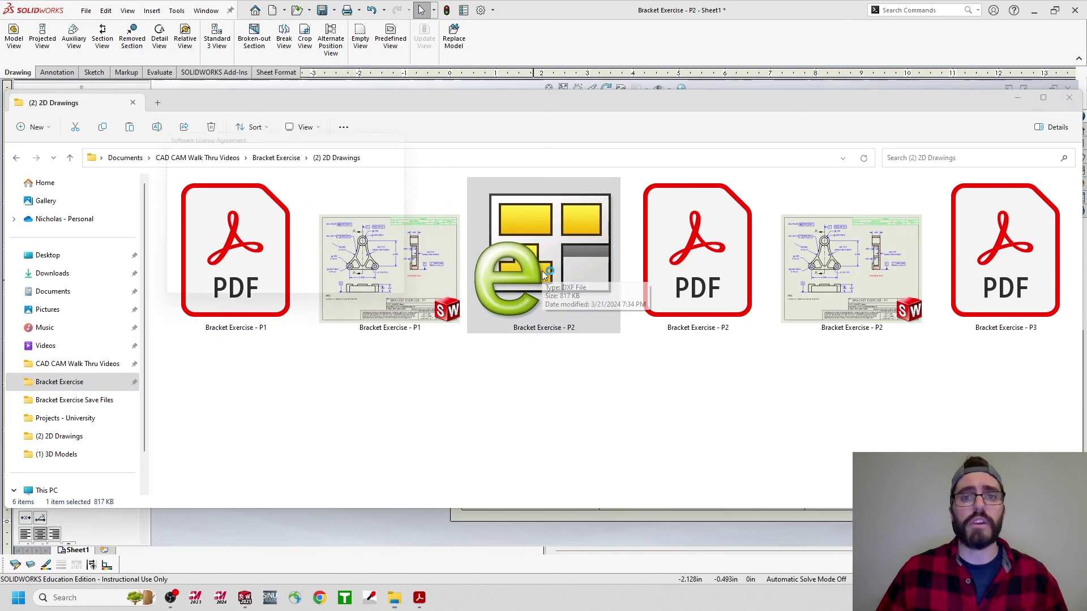
click(238, 295)
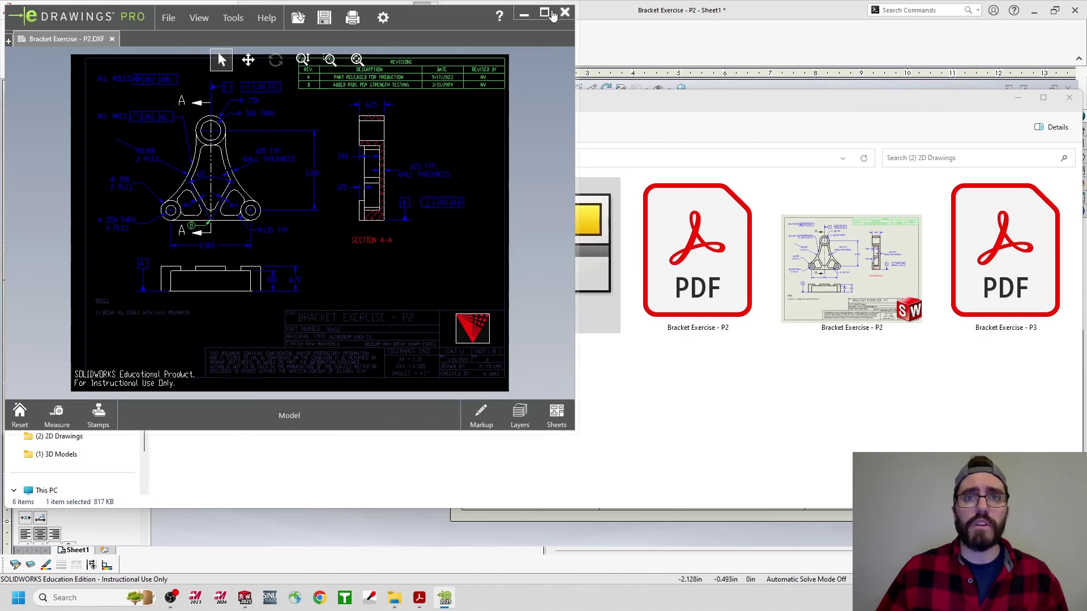
Examine the exported DXF in a maximized window by hiding and reshowing layer 0, and close eDrawings
click(547, 12)
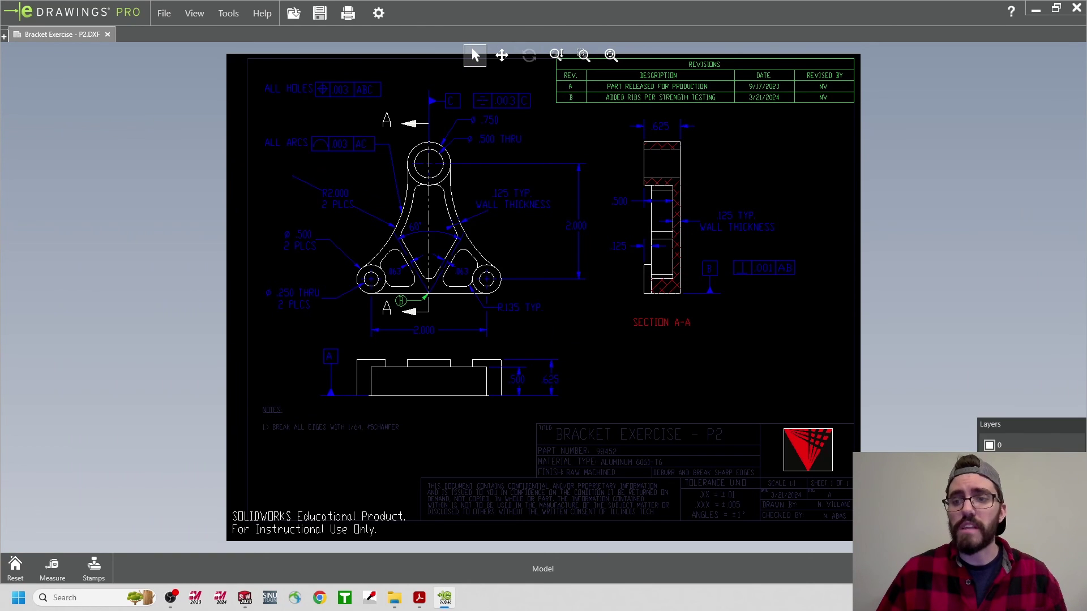
click(990, 446)
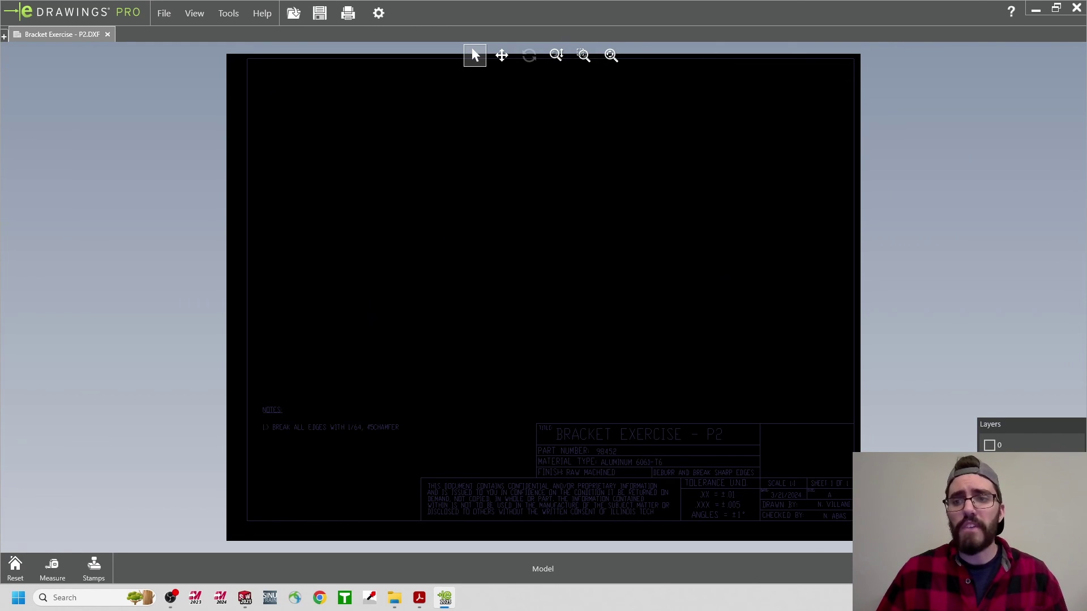
click(989, 446)
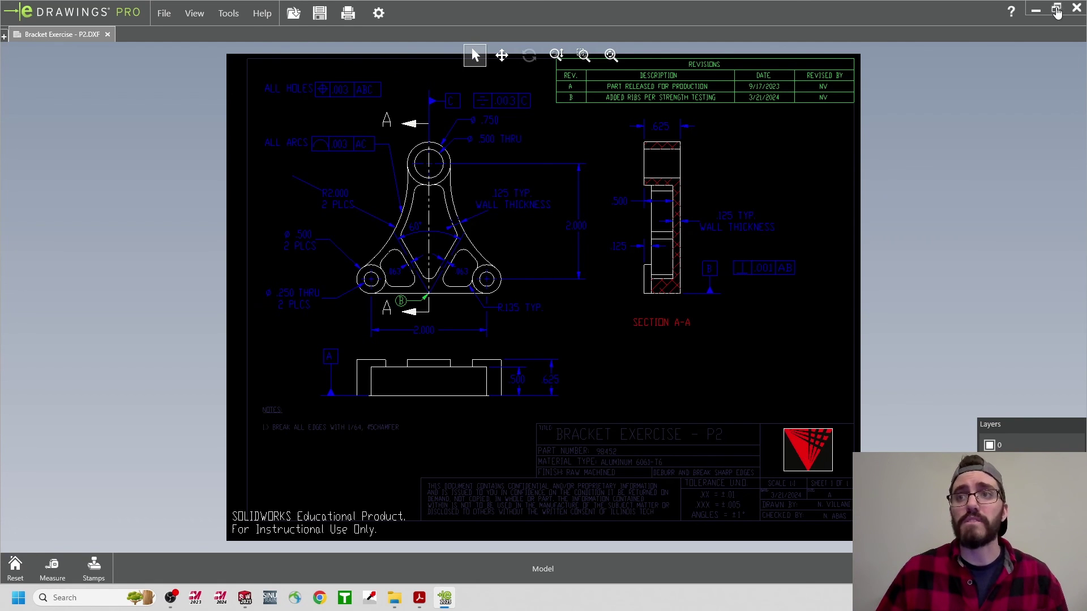
click(1076, 10)
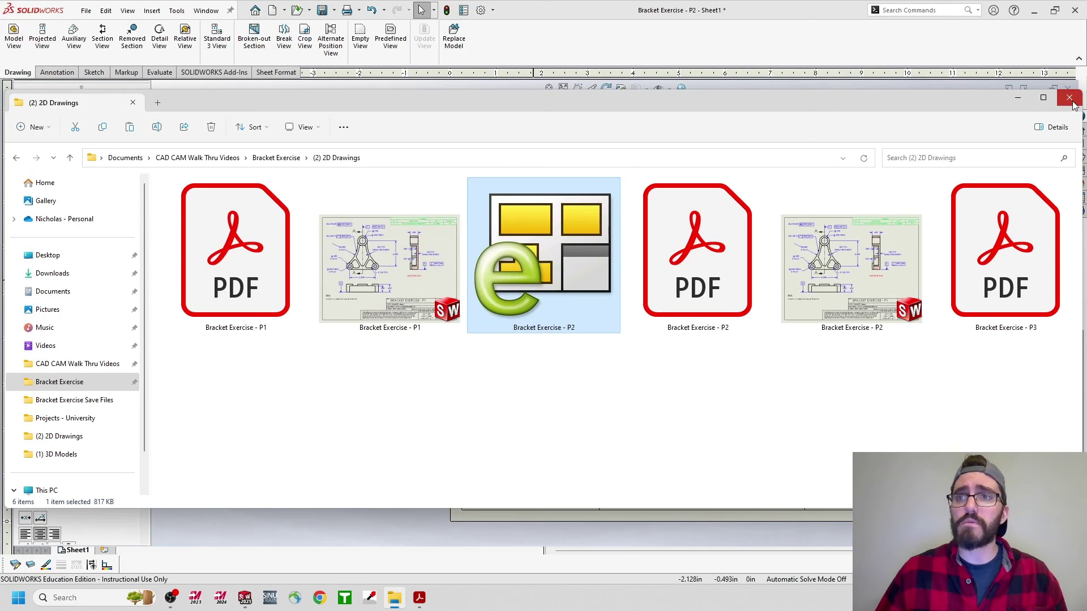